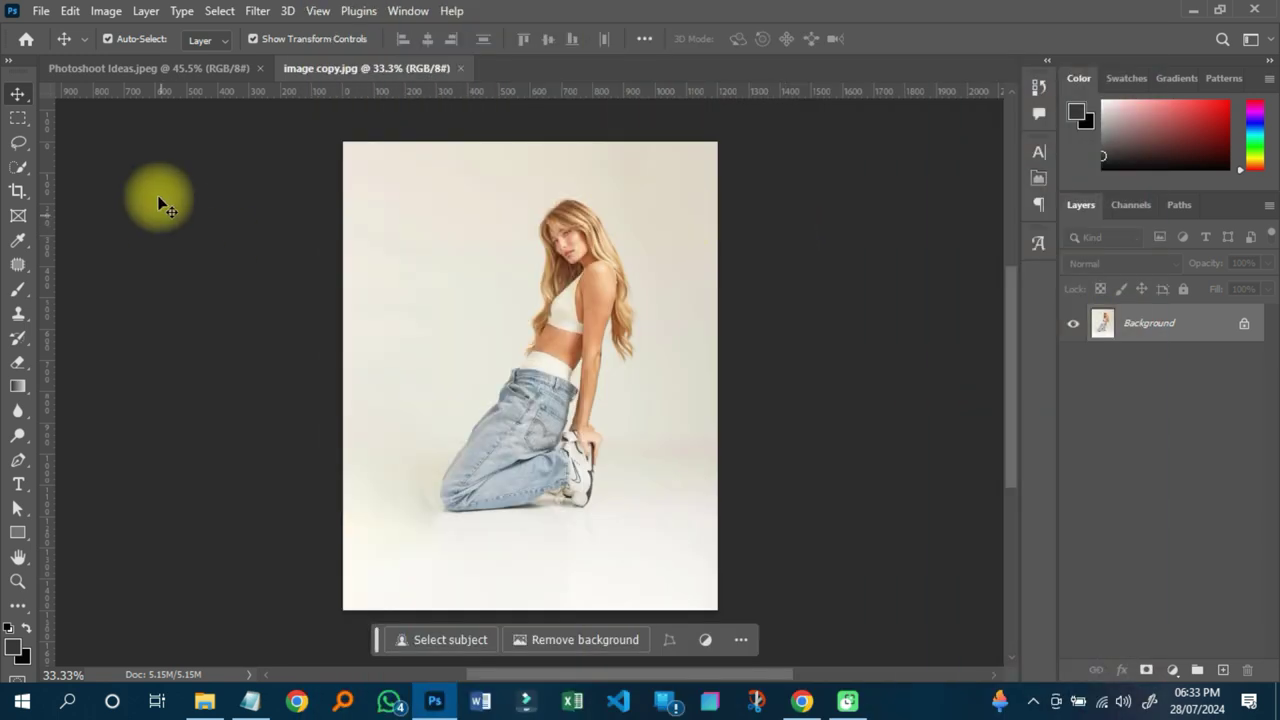
# - Look over both open photos, Photoshoot Ideas.jpeg and image copy.jpg, including the floor beneath the kneeling woman
pyautogui.scroll(2, 588, 310)
pyautogui.scroll(-3, 594, 309)
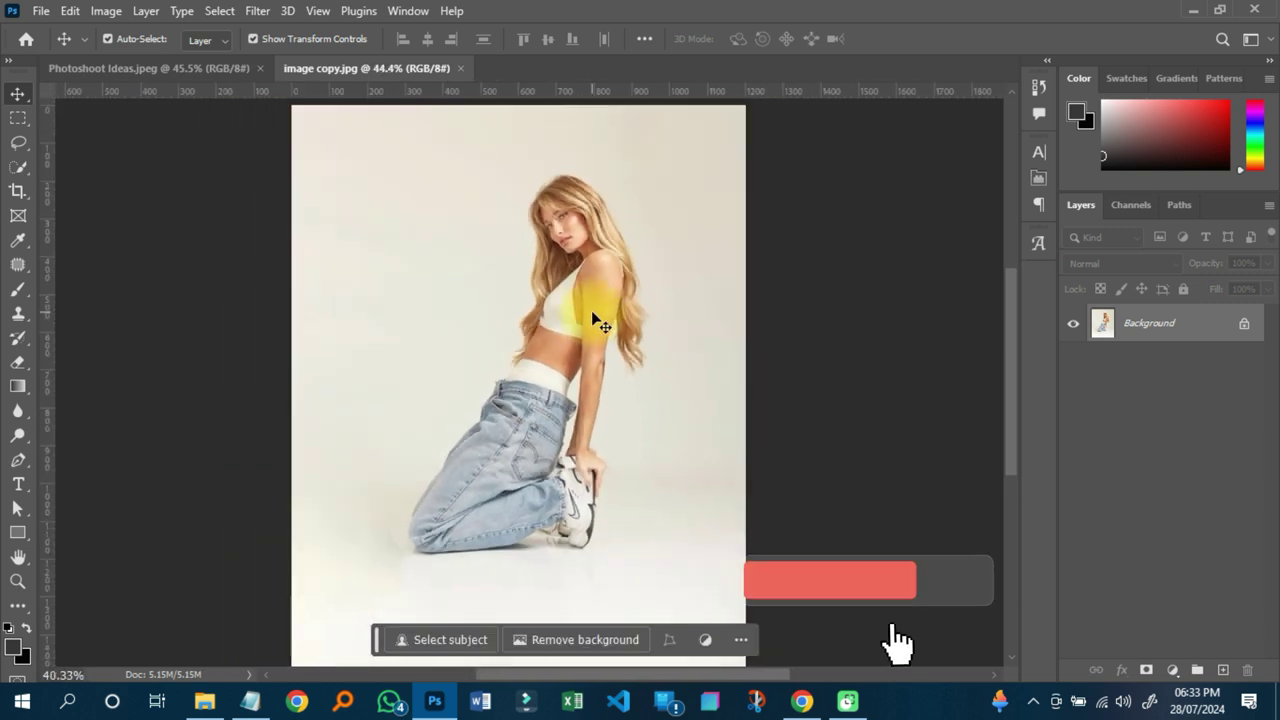
pyautogui.click(217, 65)
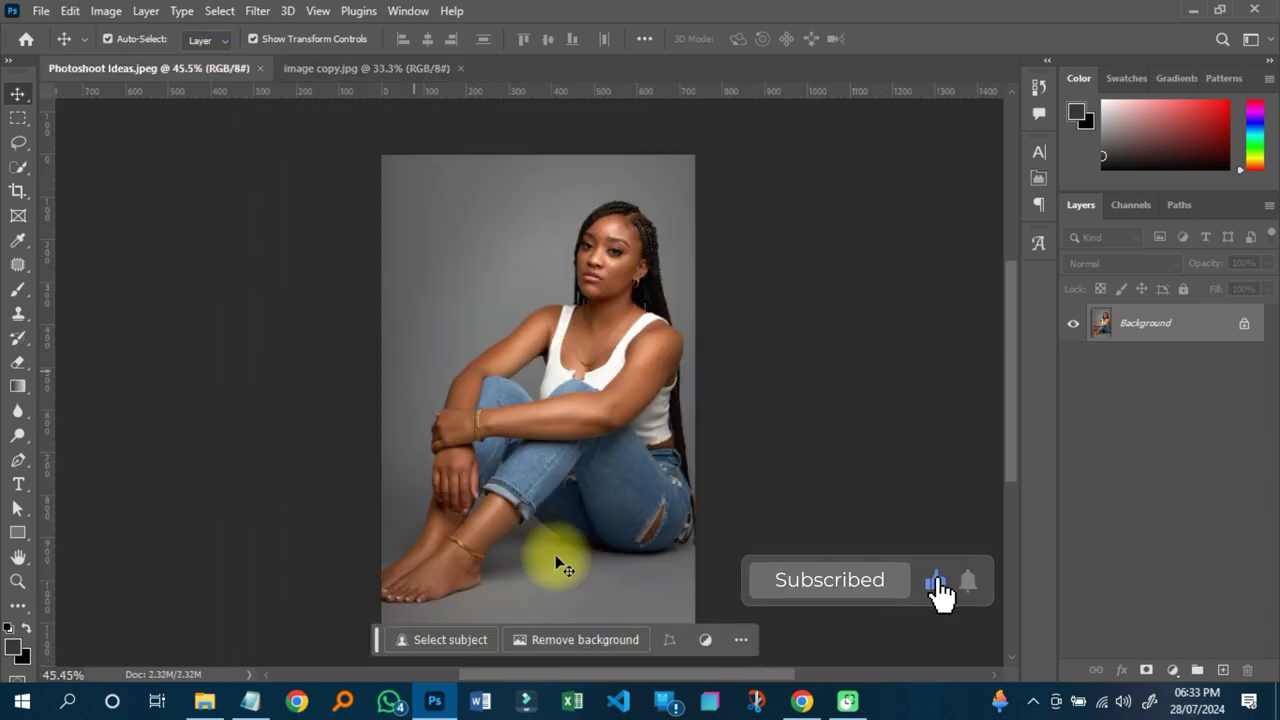
pyautogui.scroll(-2, 590, 478)
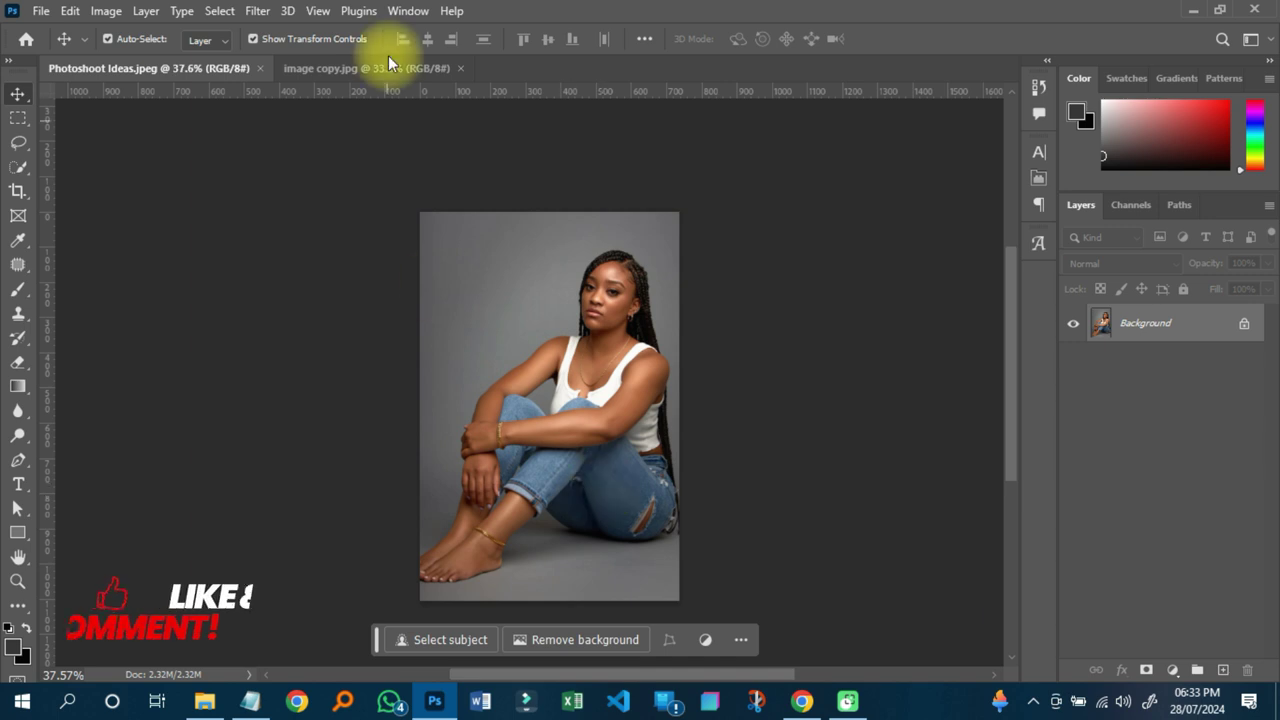
pyautogui.click(357, 68)
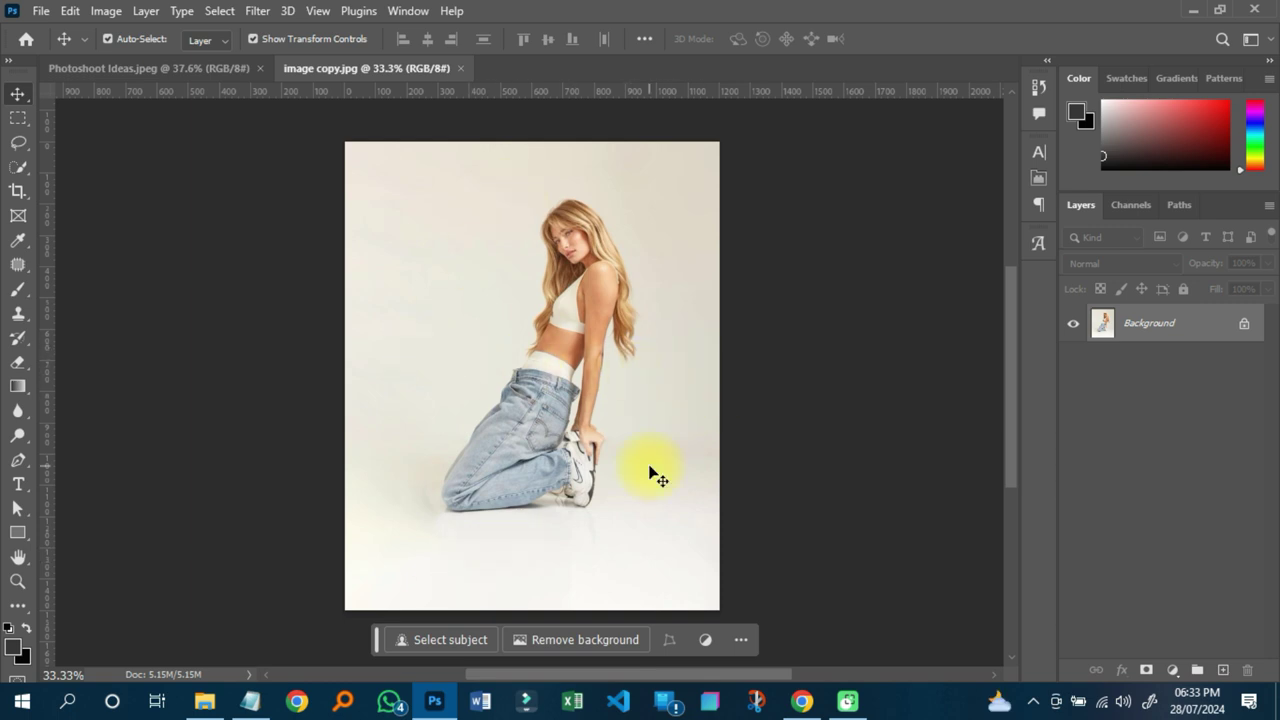
pyautogui.scroll(4, 514, 529)
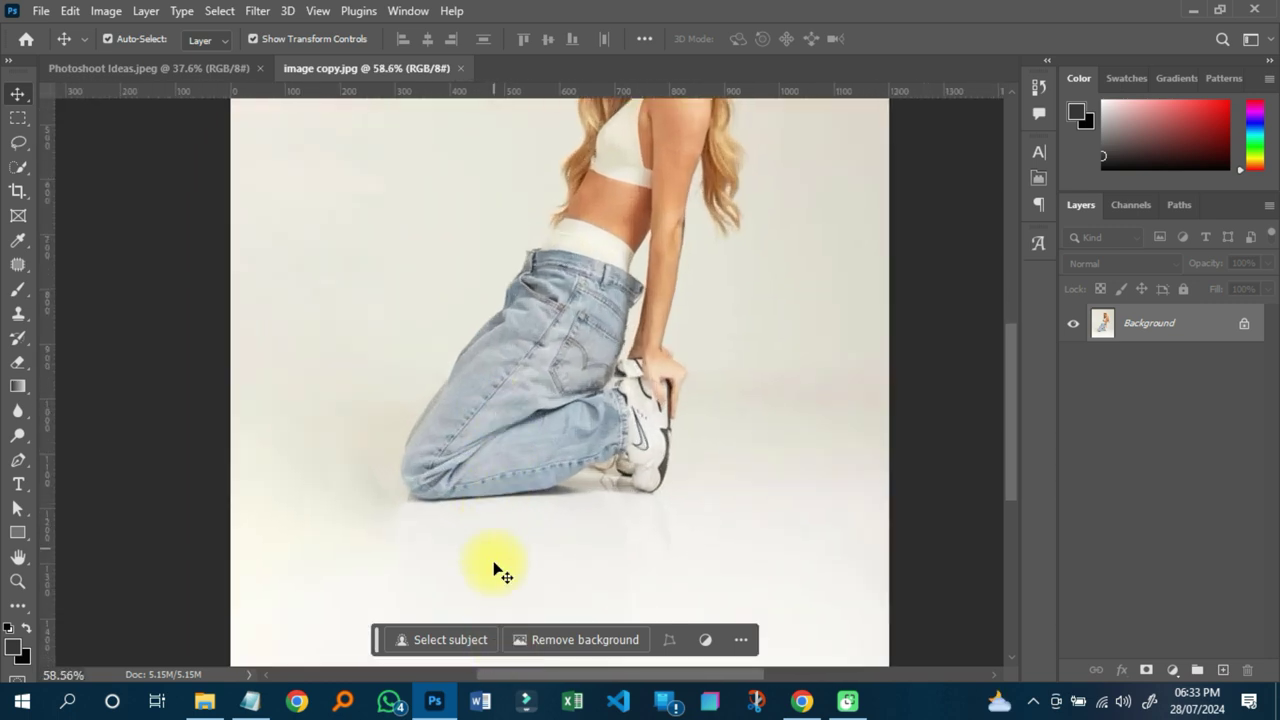
pyautogui.scroll(-2, 550, 555)
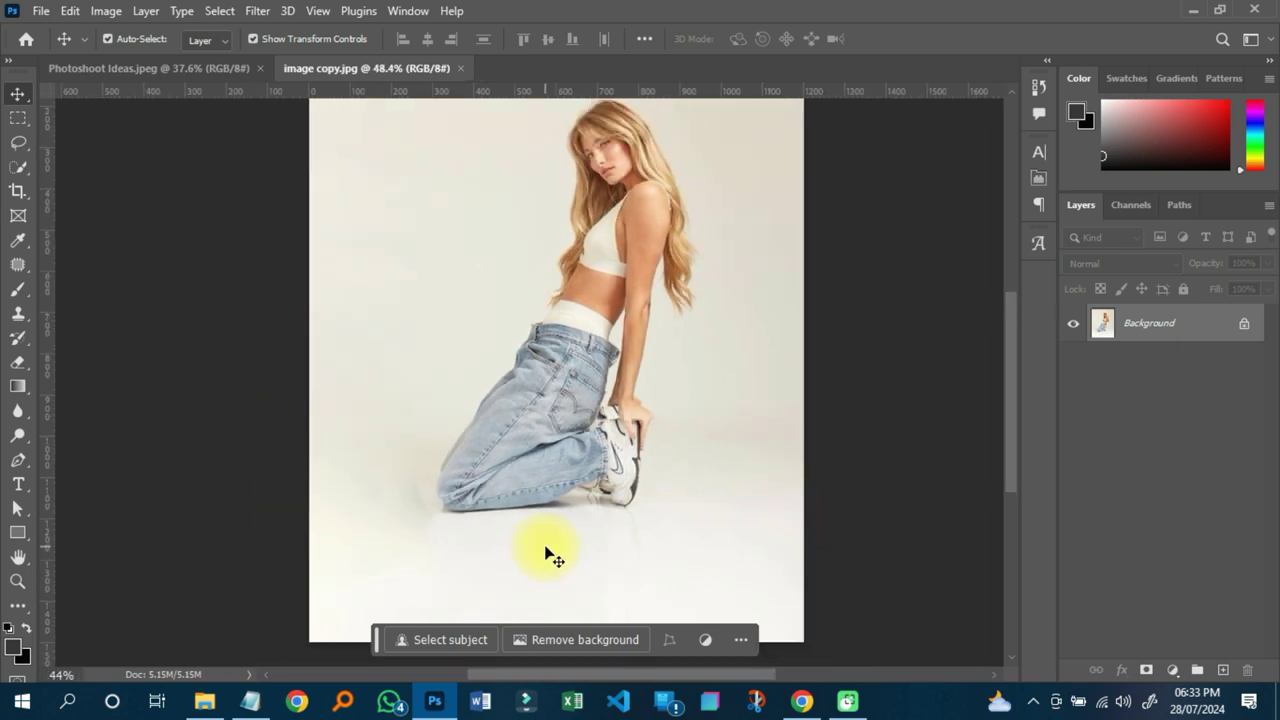
pyautogui.scroll(-2, 545, 535)
pyautogui.scroll(1, 548, 535)
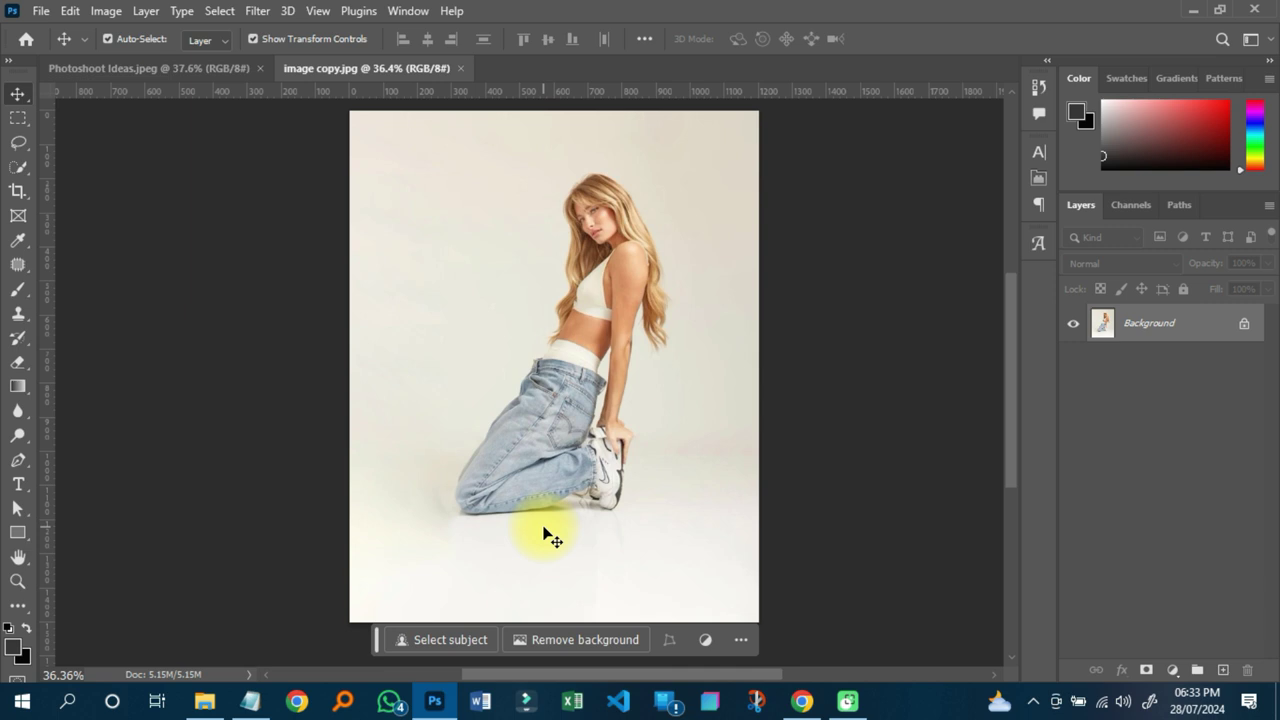
pyautogui.scroll(-2, 545, 530)
pyautogui.scroll(3, 516, 335)
pyautogui.scroll(-2, 557, 486)
pyautogui.scroll(2, 549, 486)
pyautogui.scroll(-1, 635, 415)
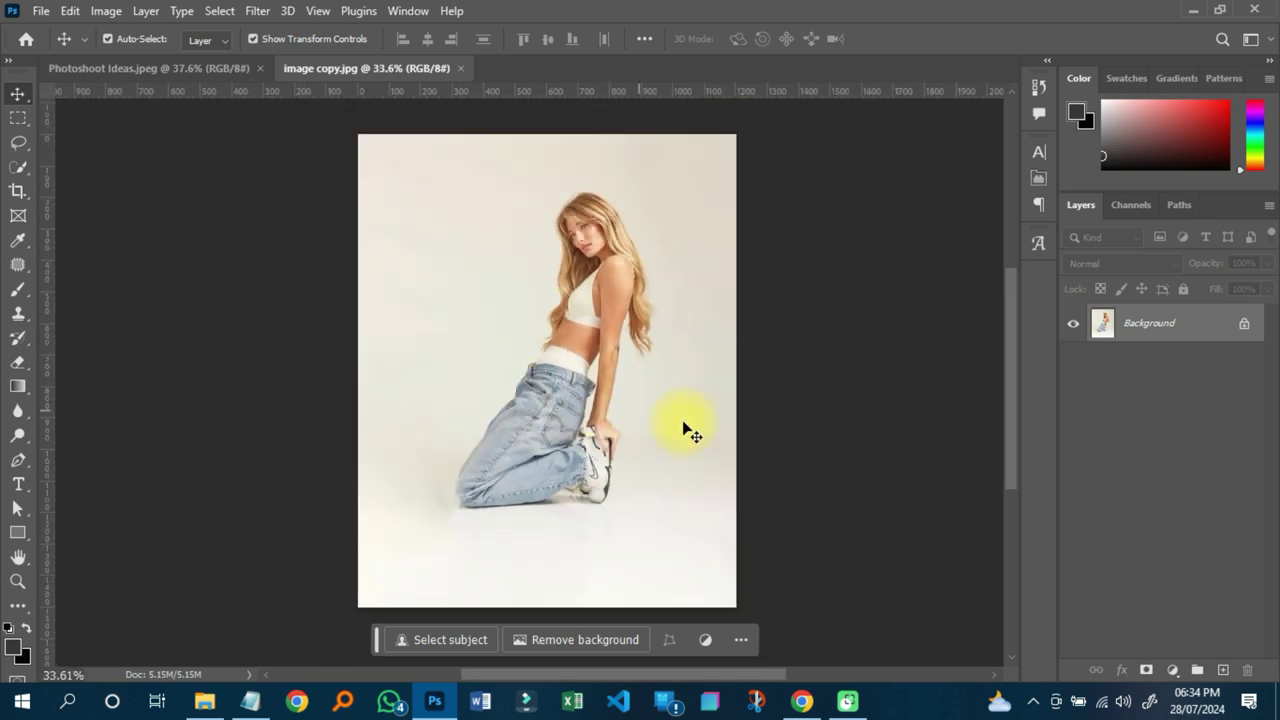
pyautogui.scroll(-1, 694, 429)
pyautogui.scroll(3, 506, 380)
pyautogui.scroll(-1, 508, 418)
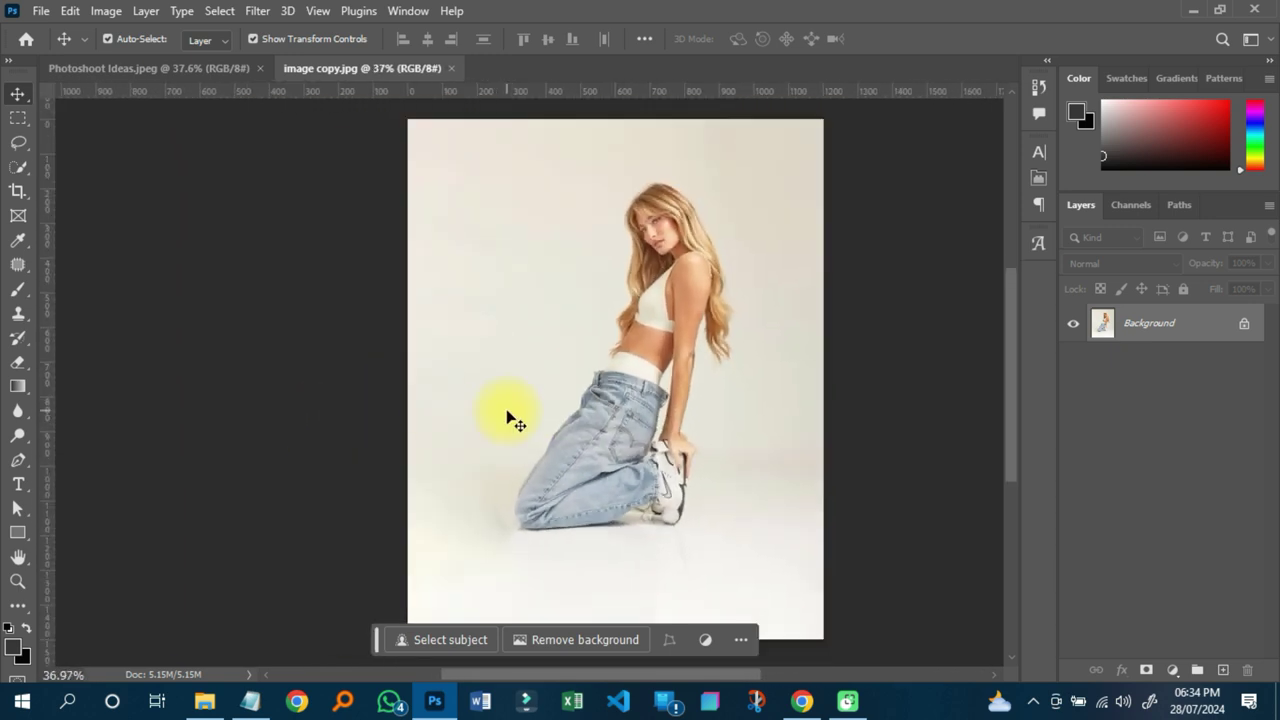
pyautogui.scroll(-1, 508, 418)
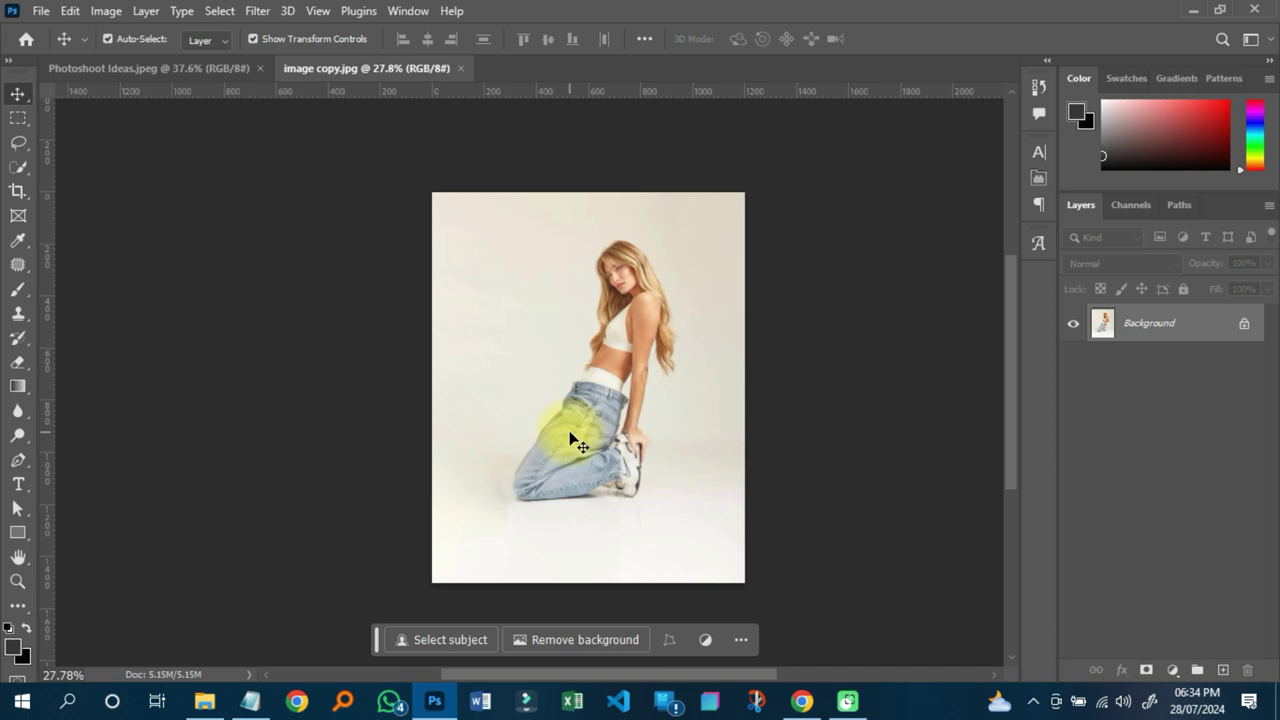
pyautogui.scroll(1, 578, 440)
pyautogui.scroll(1, 582, 442)
pyautogui.scroll(-2, 580, 440)
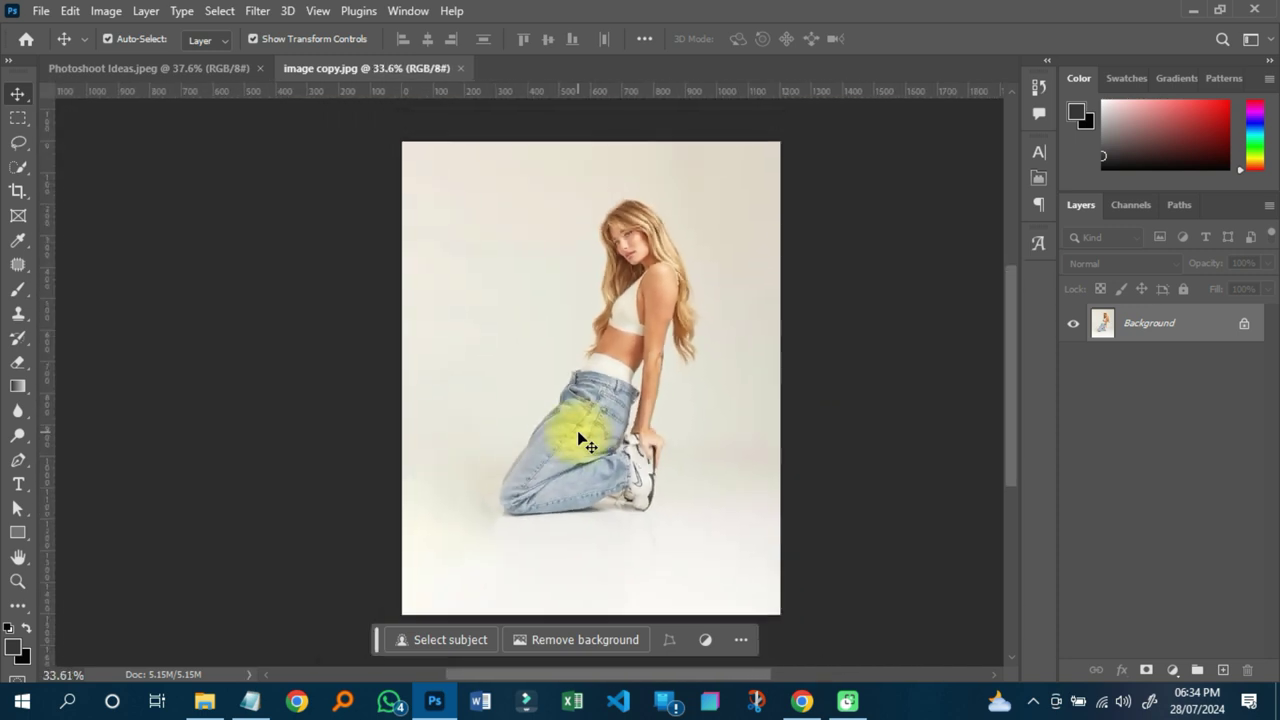
pyautogui.scroll(1, 523, 529)
pyautogui.scroll(-2, 523, 529)
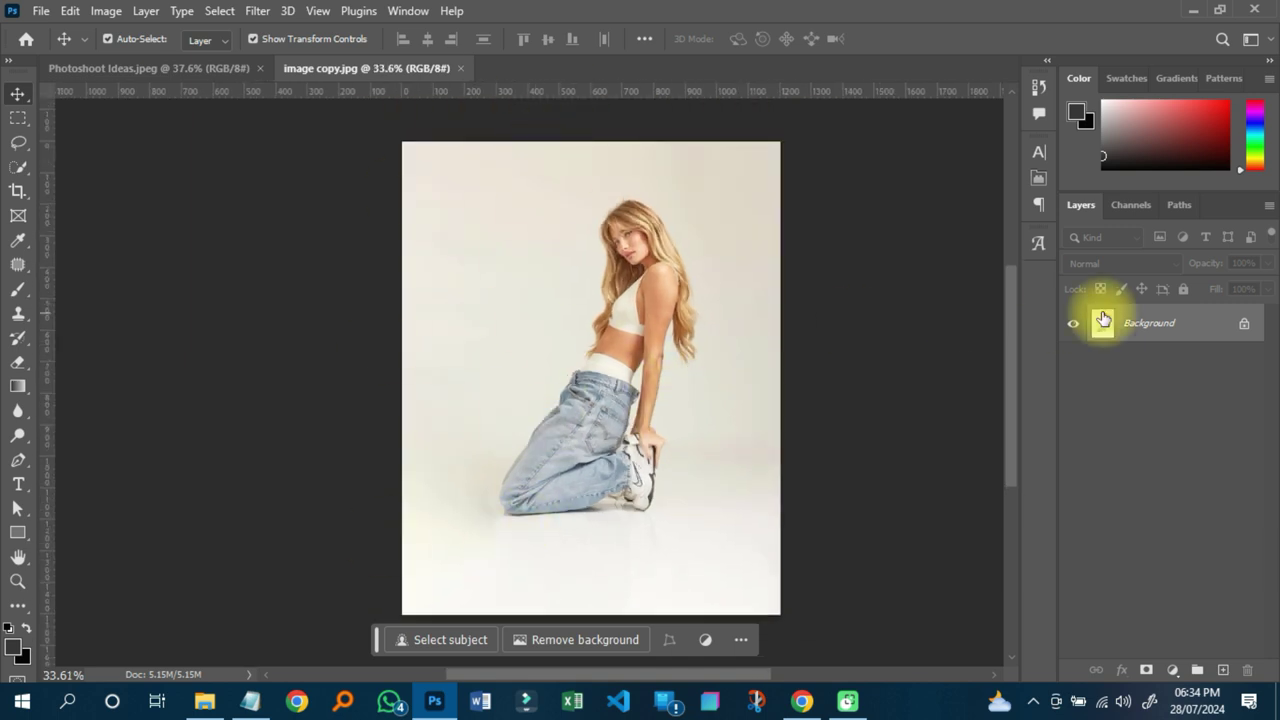
# - Unlock the Background of image copy.jpg into a regular layer and duplicate it
pyautogui.click(1243, 328)
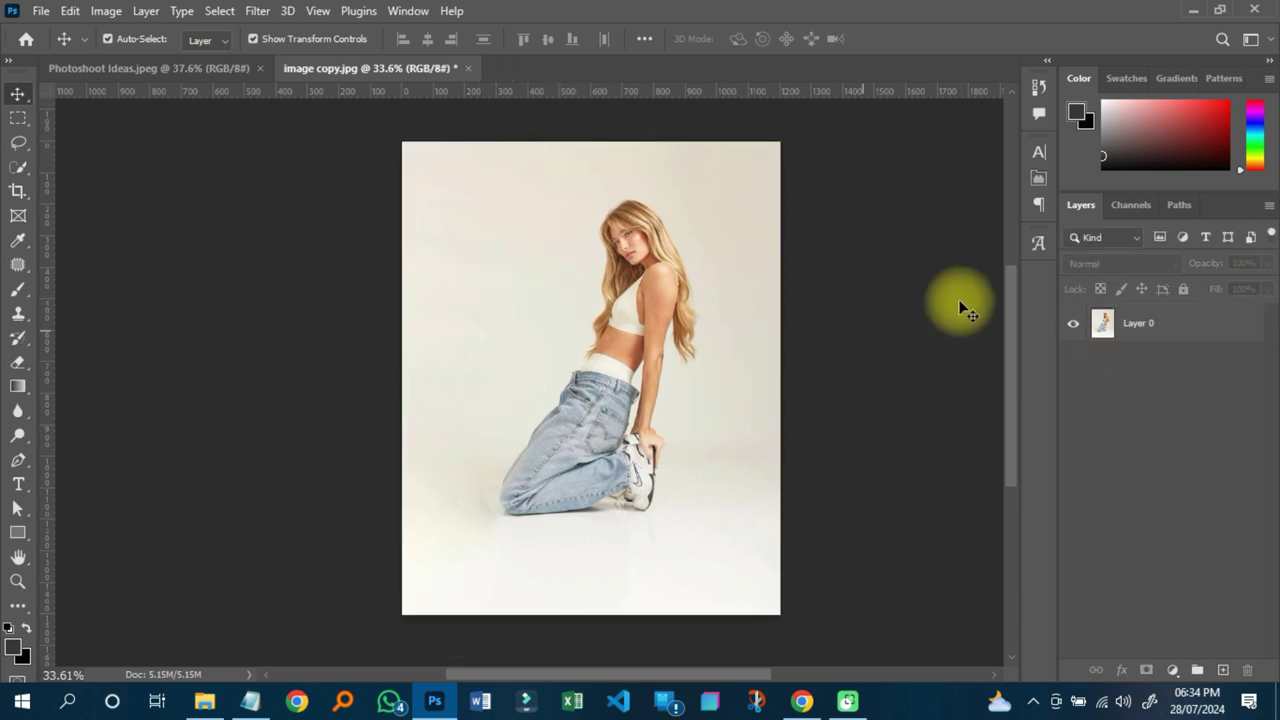
pyautogui.click(1160, 330)
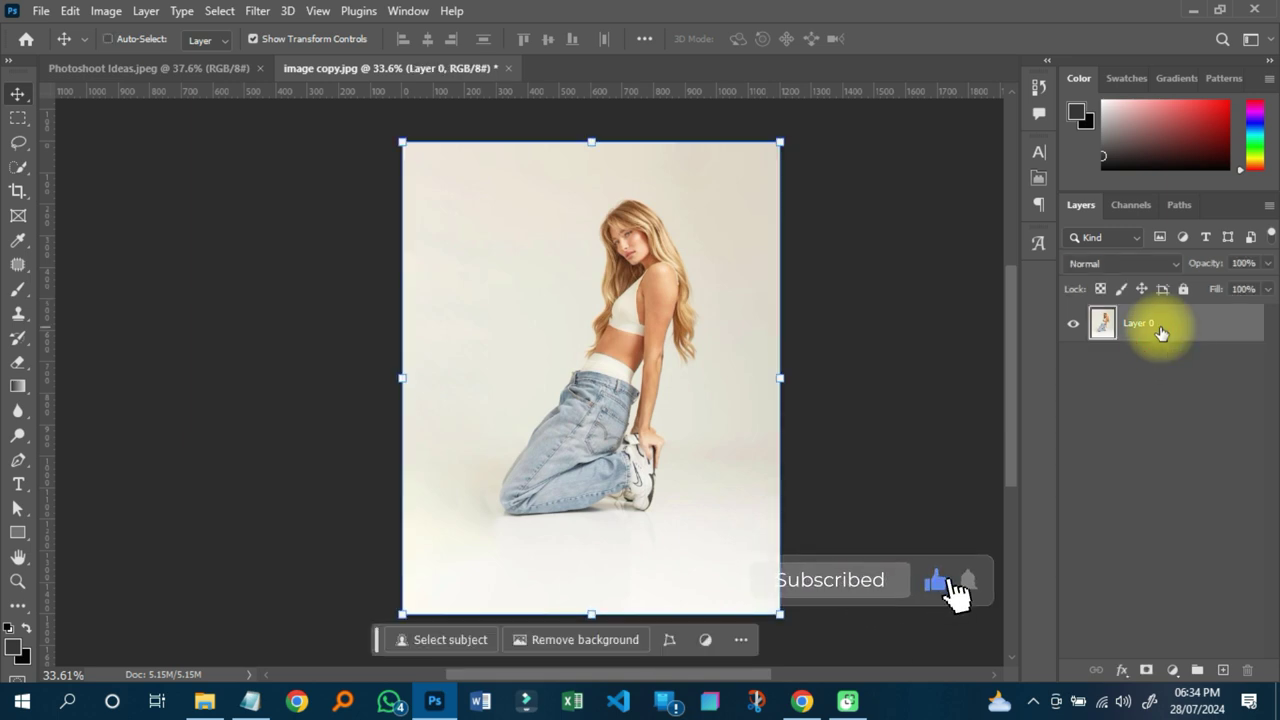
pyautogui.hotkey('ctrl', 'j')
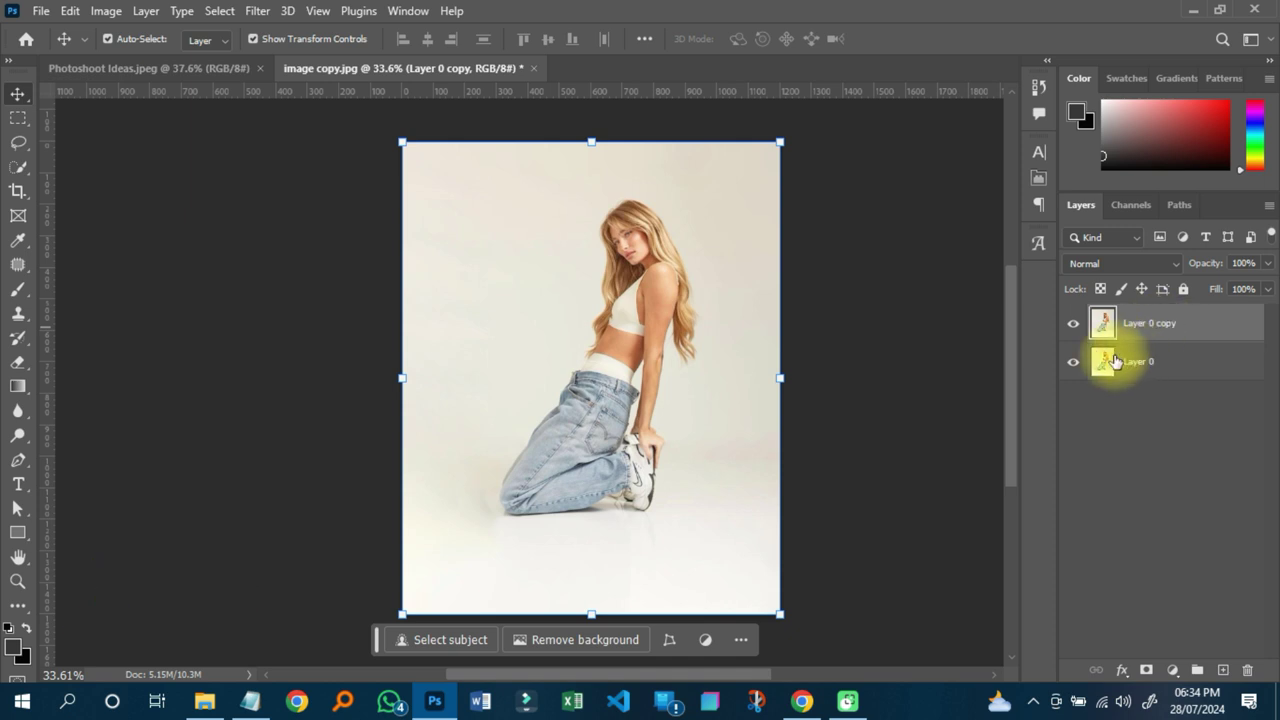
# - Hide the original layer and select the kneeling woman on the copy with the Subject selection command
pyautogui.click(1073, 364)
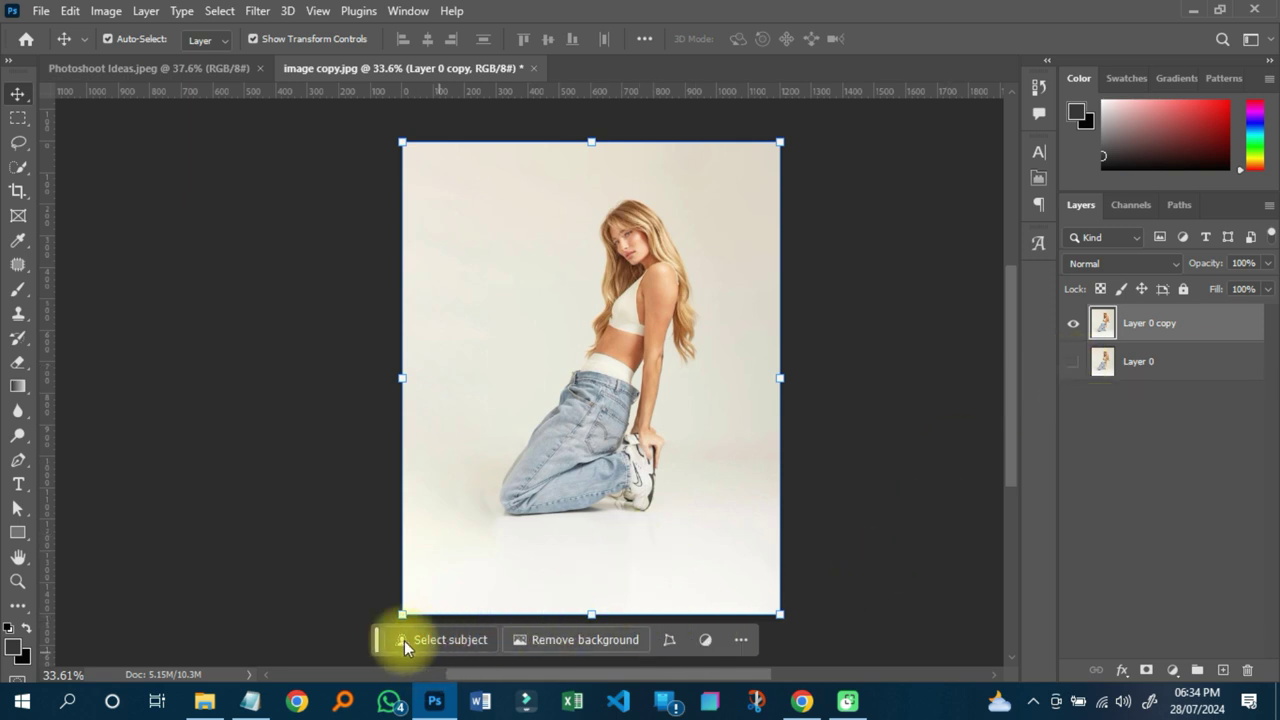
pyautogui.click(219, 11)
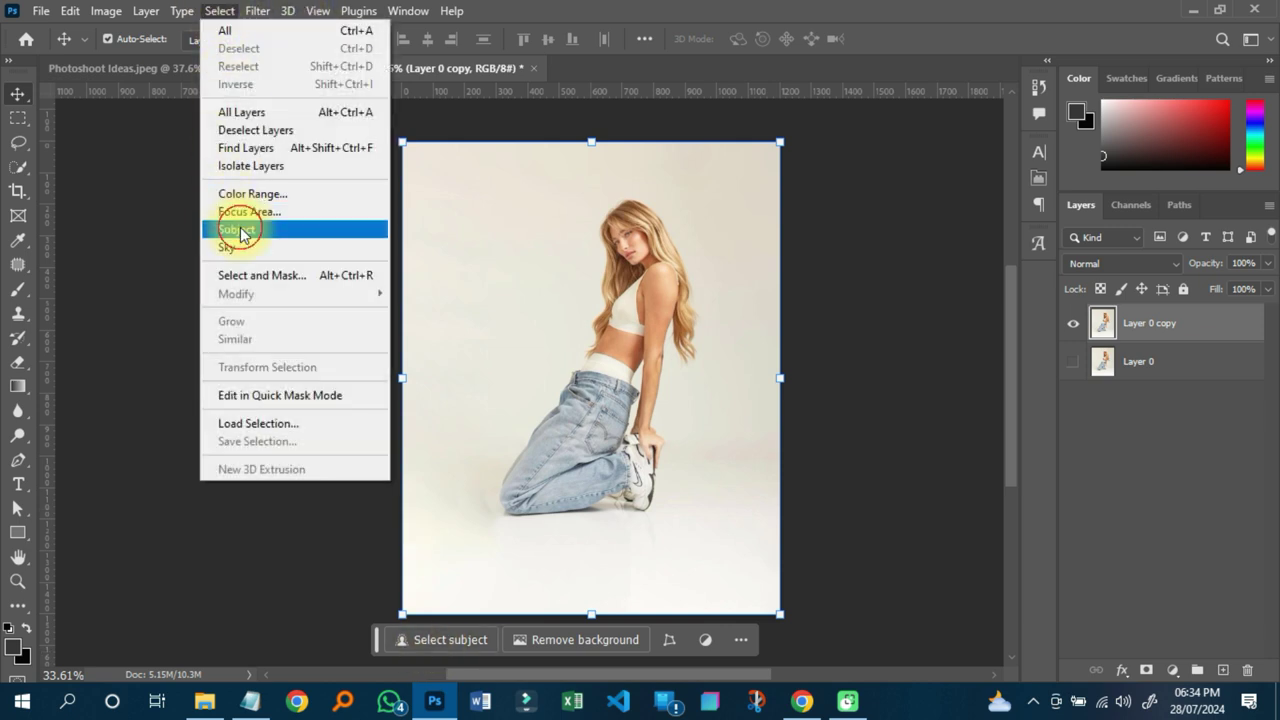
pyautogui.click(236, 229)
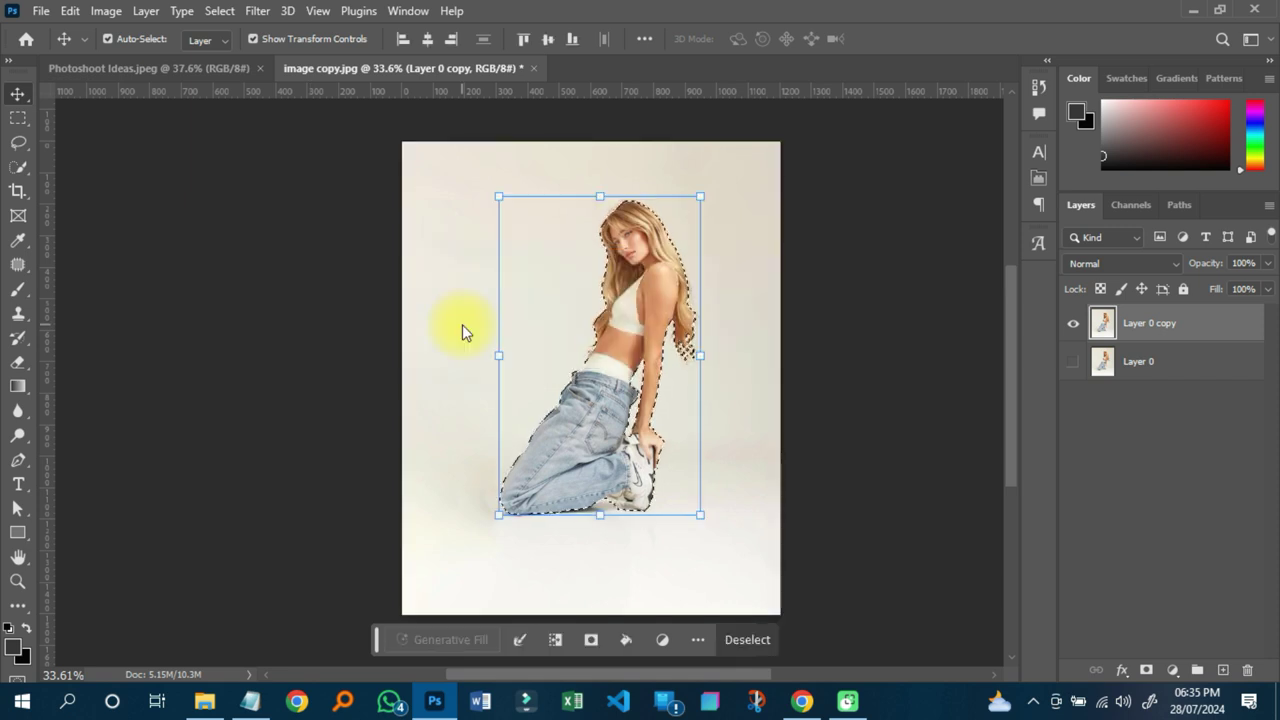
# - Check the selection edges and subtract the floor gap between the jeans and the shoe with the Lasso tool
pyautogui.scroll(4, 680, 226)
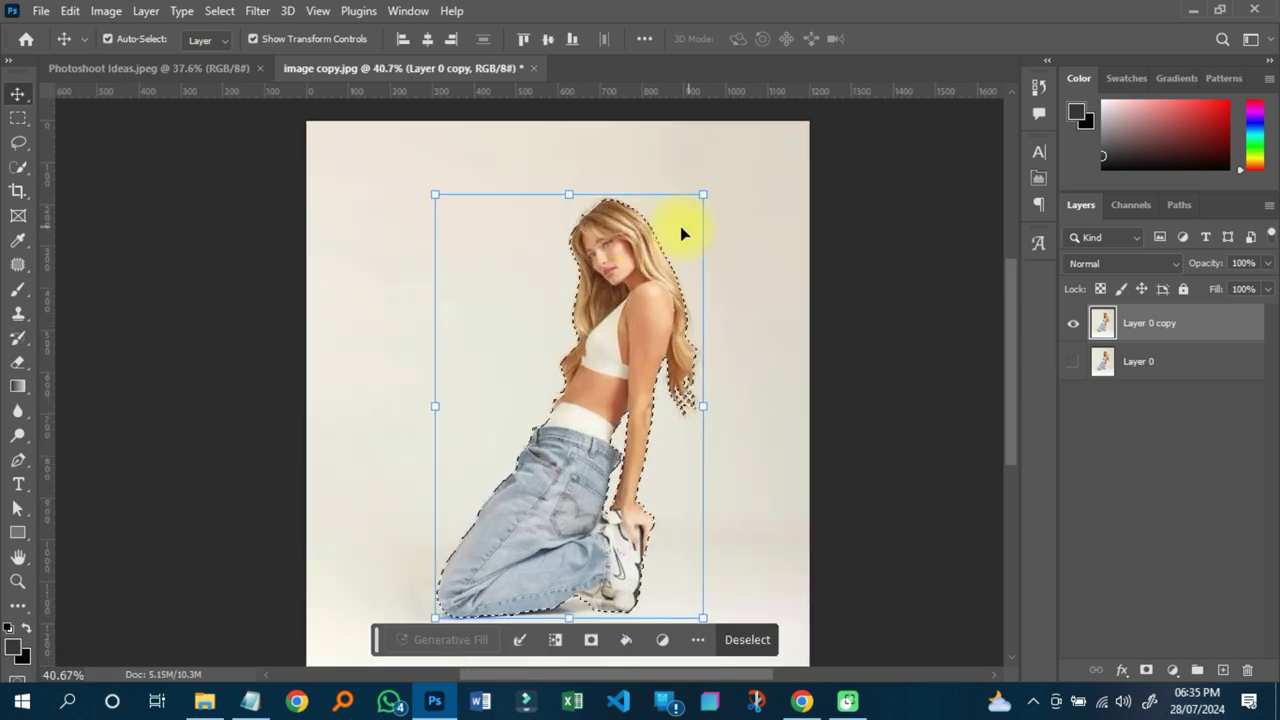
pyautogui.scroll(5, 614, 226)
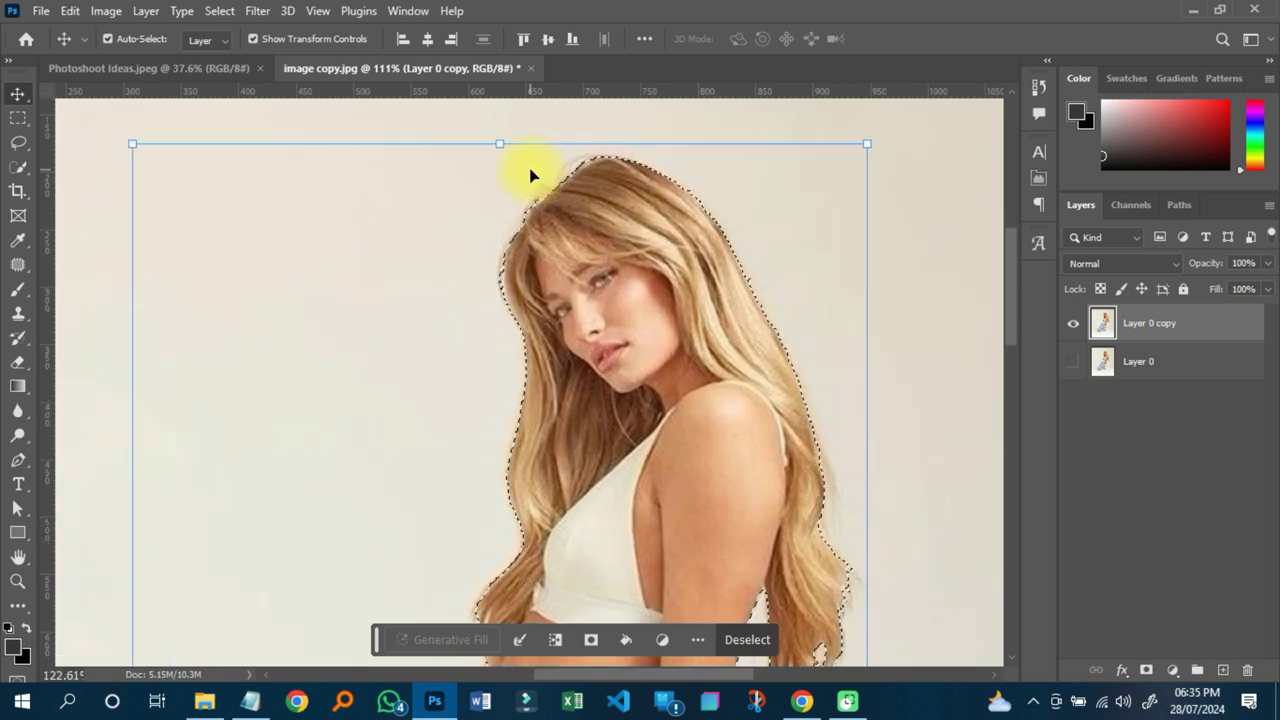
pyautogui.scroll(-5, 530, 176)
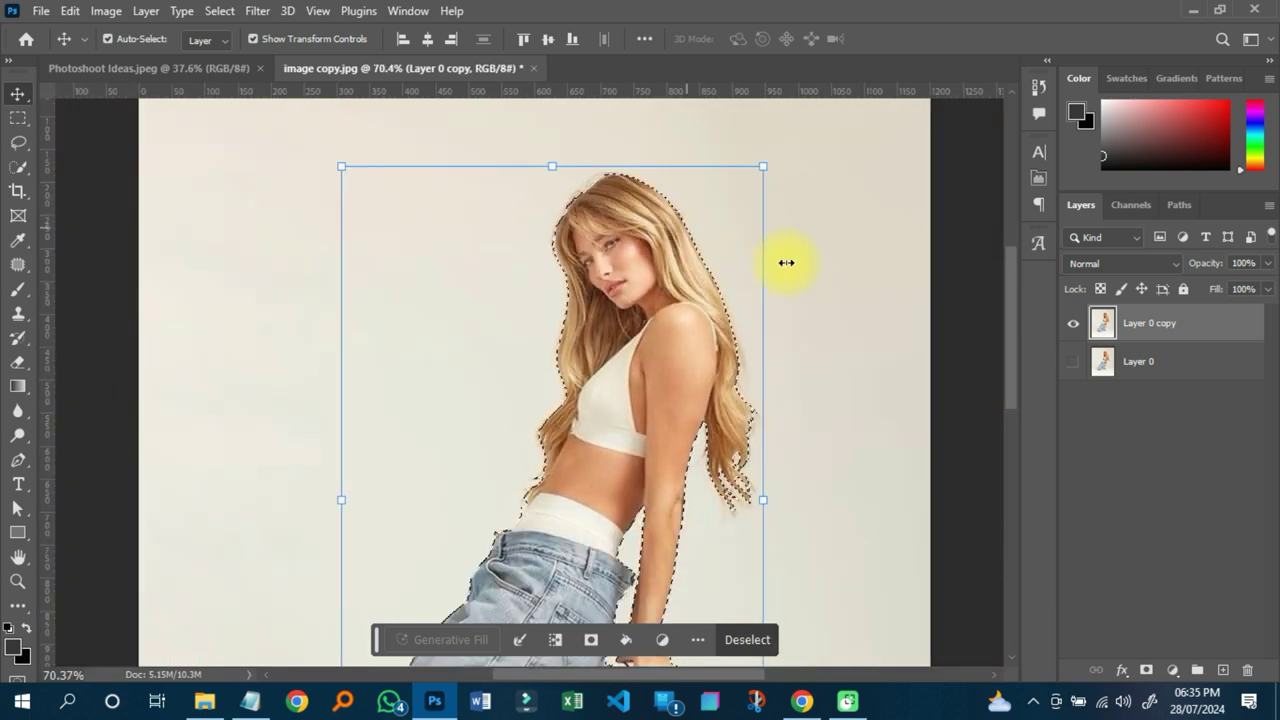
pyautogui.moveTo(1013, 257); pyautogui.dragTo(1020, 344)
pyautogui.scroll(5, 557, 427)
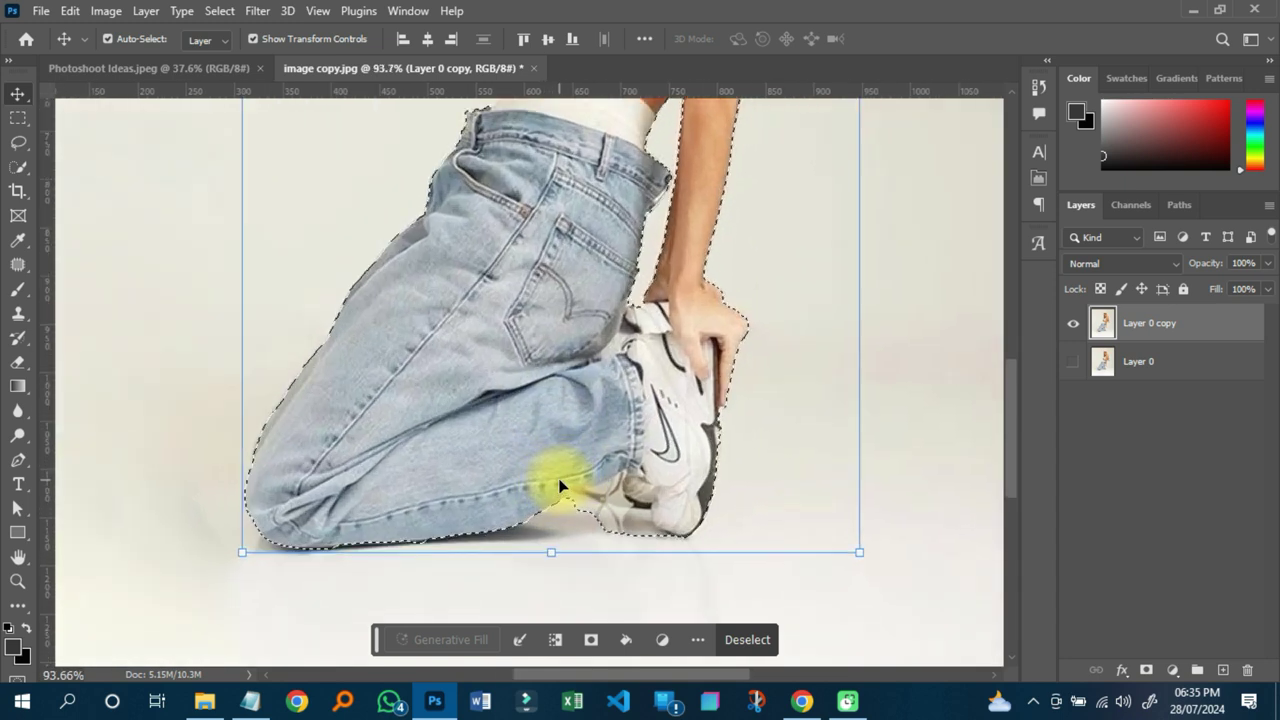
pyautogui.click(18, 142)
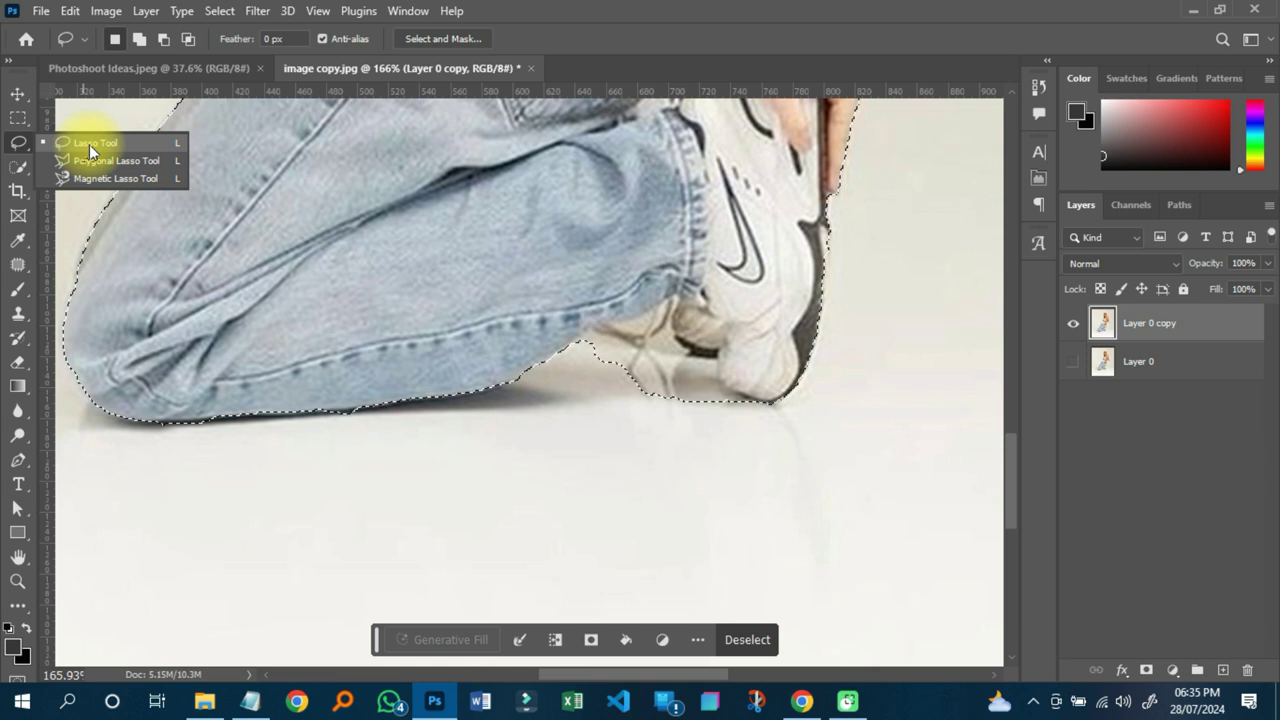
pyautogui.click(86, 143)
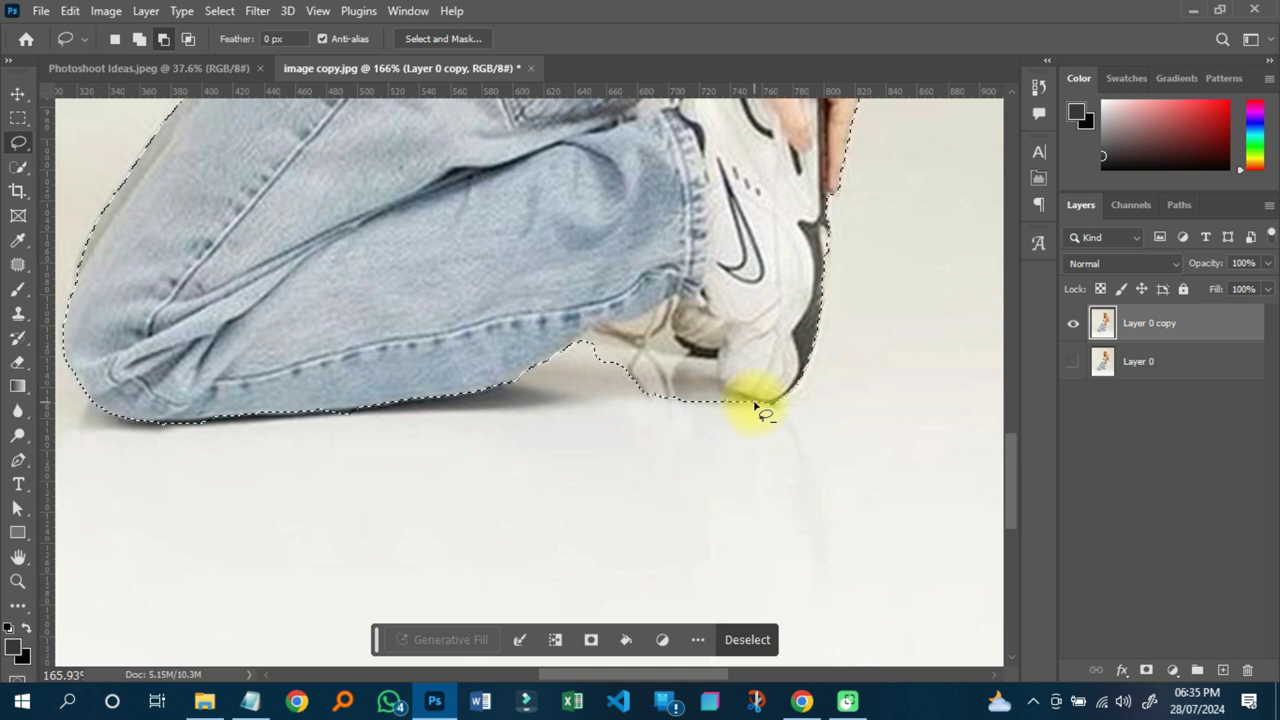
pyautogui.moveTo(757, 405)
pyautogui.mouseDown()
pyautogui.moveTo(718, 388)
pyautogui.moveTo(665, 326)
pyautogui.moveTo(676, 310)
pyautogui.moveTo(629, 291)
pyautogui.moveTo(584, 334)
pyautogui.moveTo(608, 420)
pyautogui.moveTo(745, 437)
pyautogui.moveTo(756, 401)
pyautogui.mouseUp()
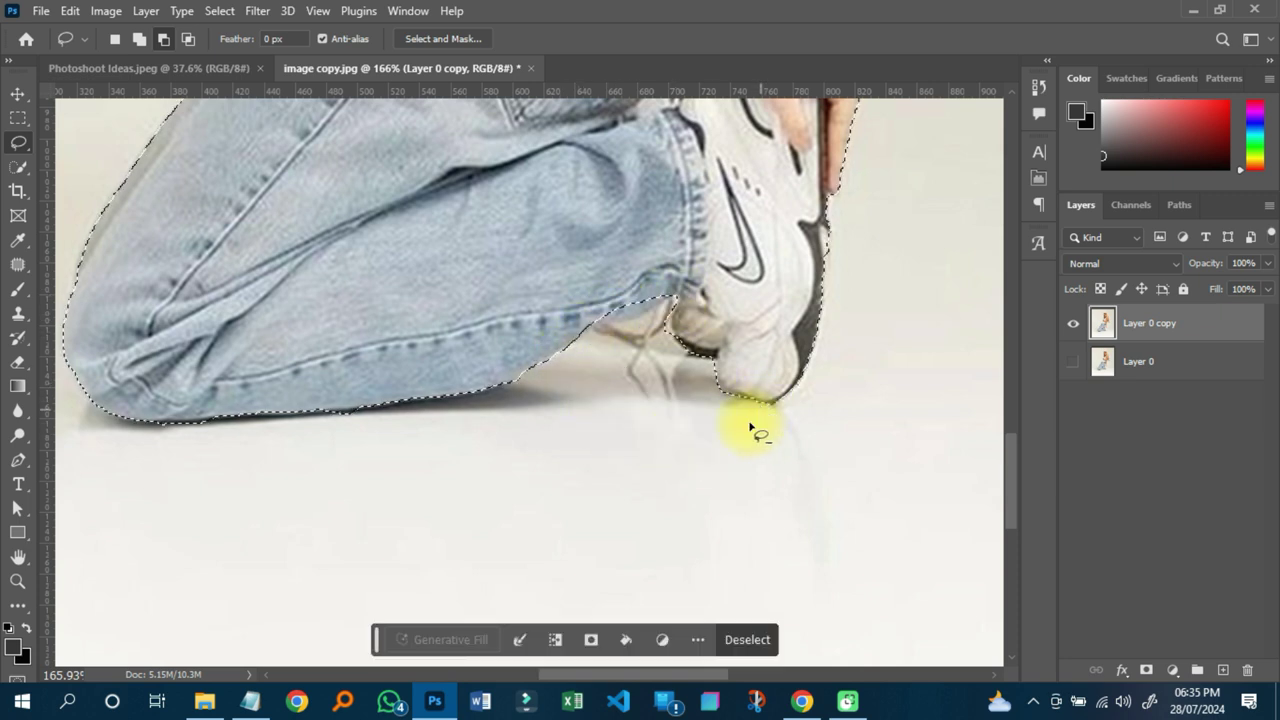
# - Mask the duplicated layer with the woman's selection and rename the layer SUBJECT
pyautogui.scroll(-3, 754, 429)
pyautogui.scroll(2, 394, 443)
pyautogui.scroll(-5, 394, 443)
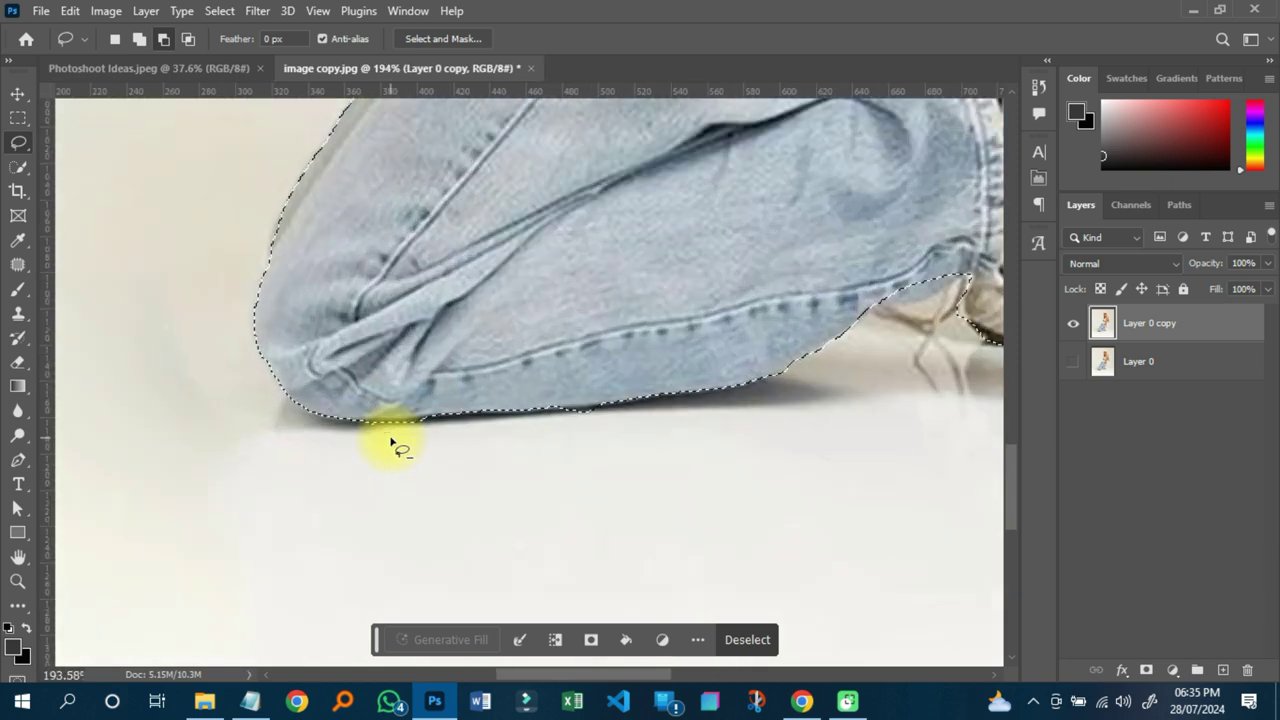
pyautogui.press('v')
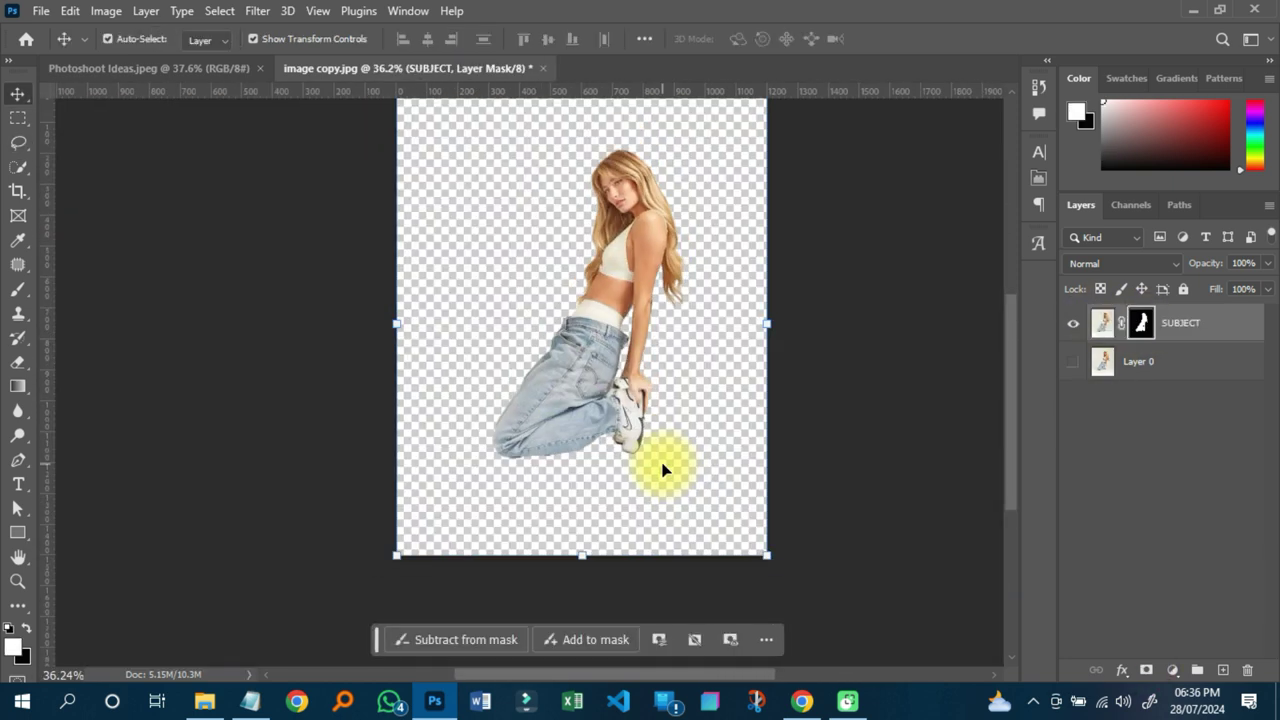
pyautogui.scroll(-3, 663, 466)
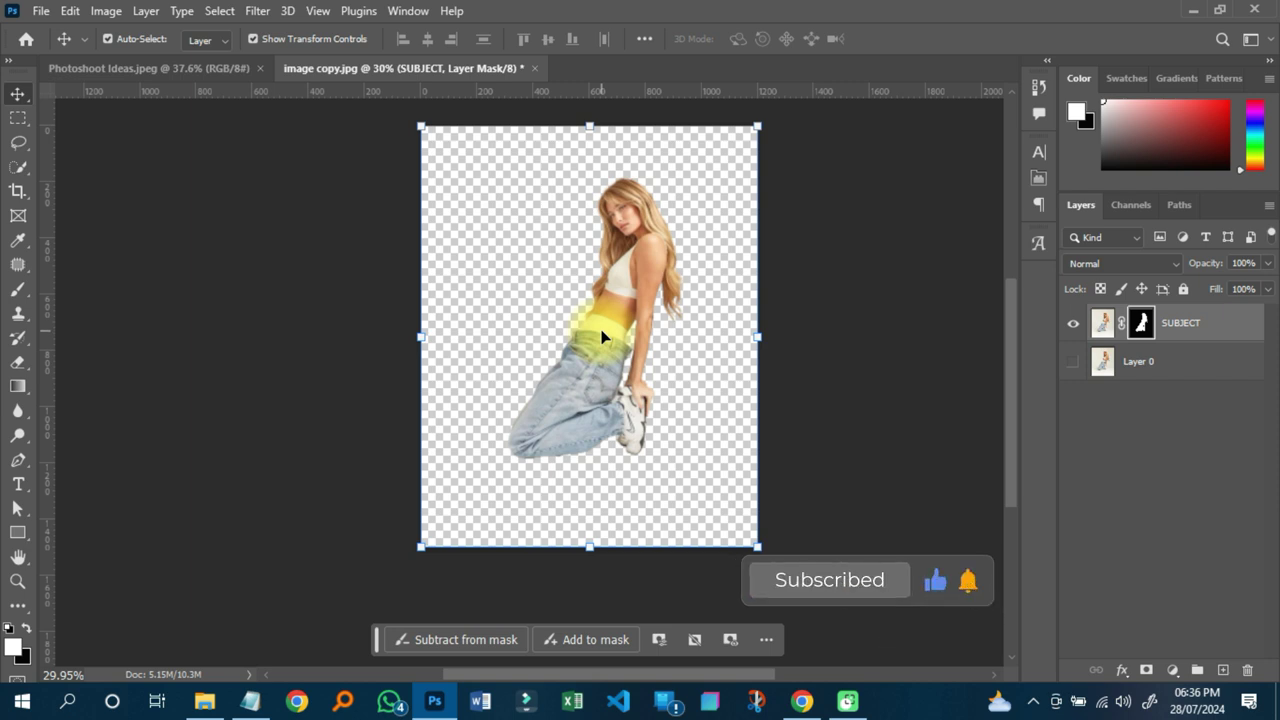
pyautogui.scroll(1, 601, 337)
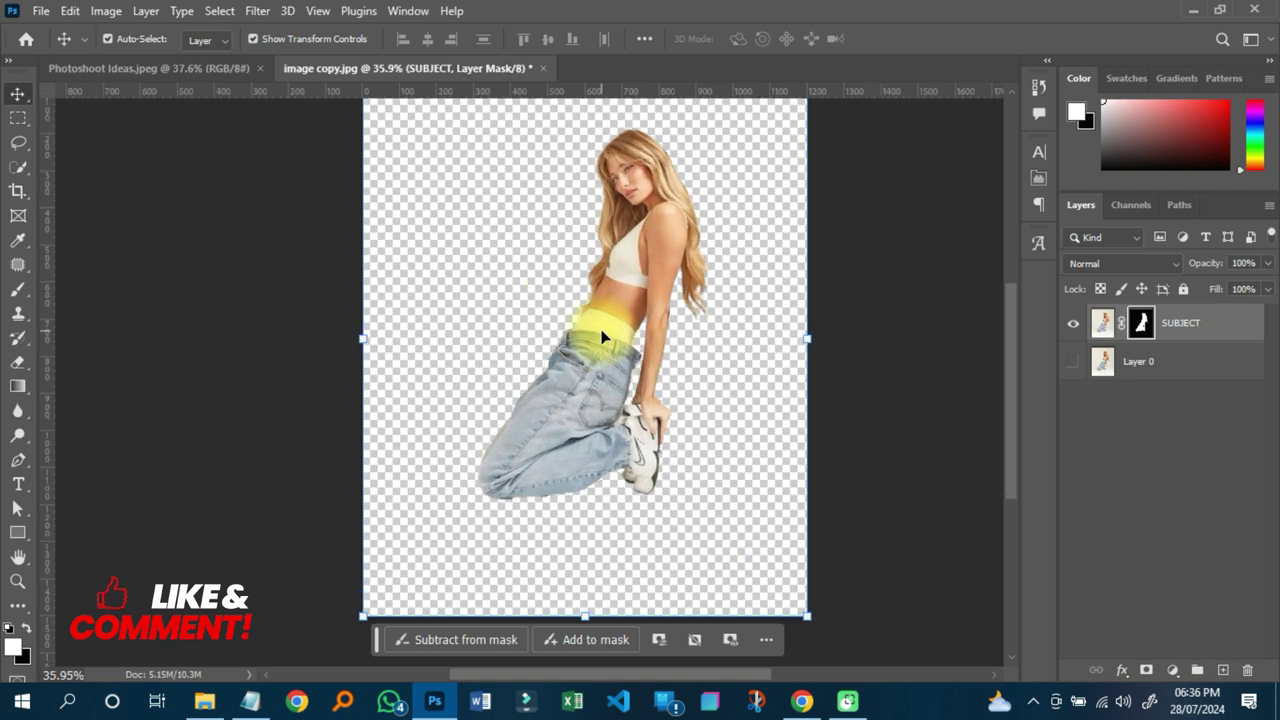
pyautogui.scroll(1, 601, 337)
pyautogui.scroll(1, 601, 337)
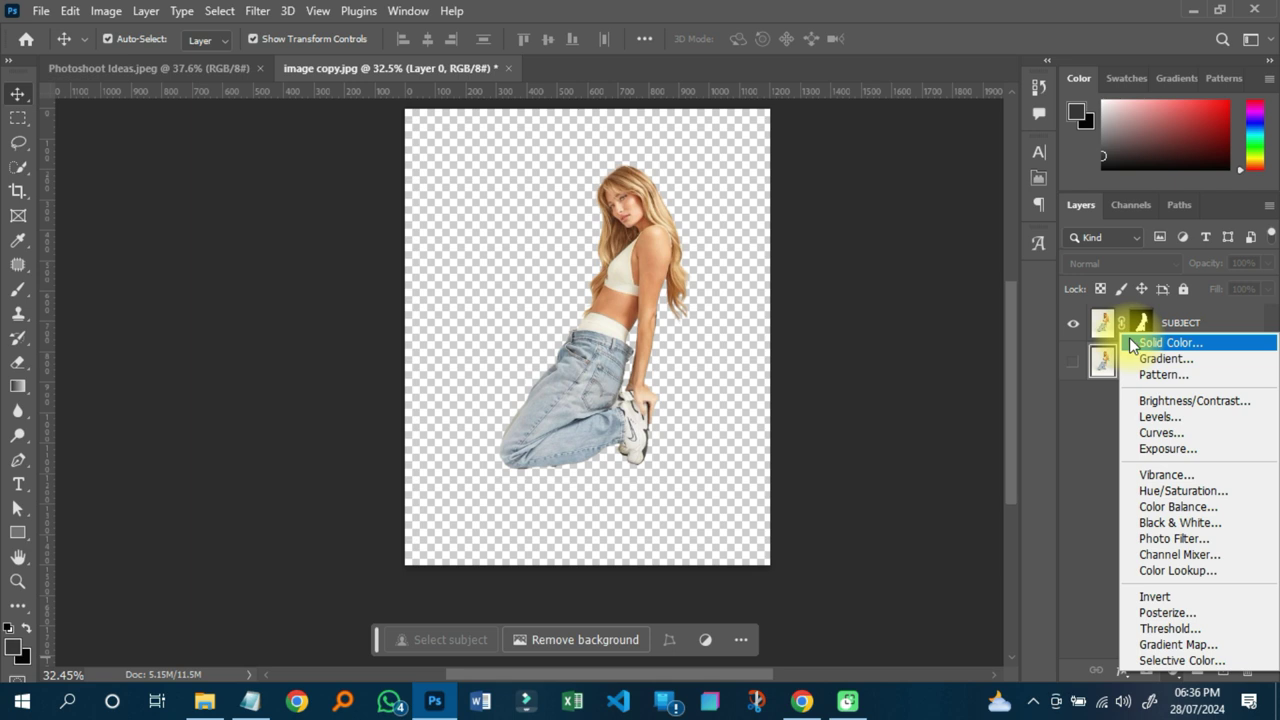
# - Add a Solid Color fill layer in brown 663300 directly beneath the SUBJECT layer
pyautogui.click(1163, 345)
pyautogui.click(627, 308)
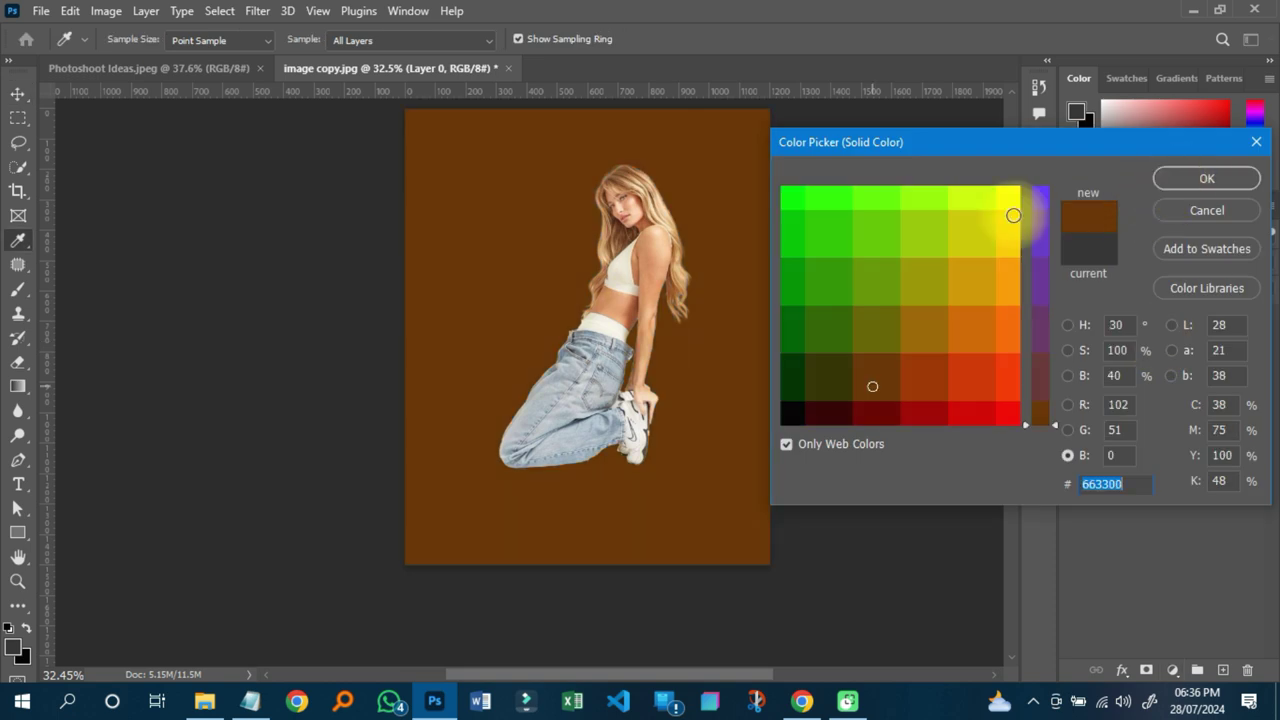
pyautogui.click(1215, 178)
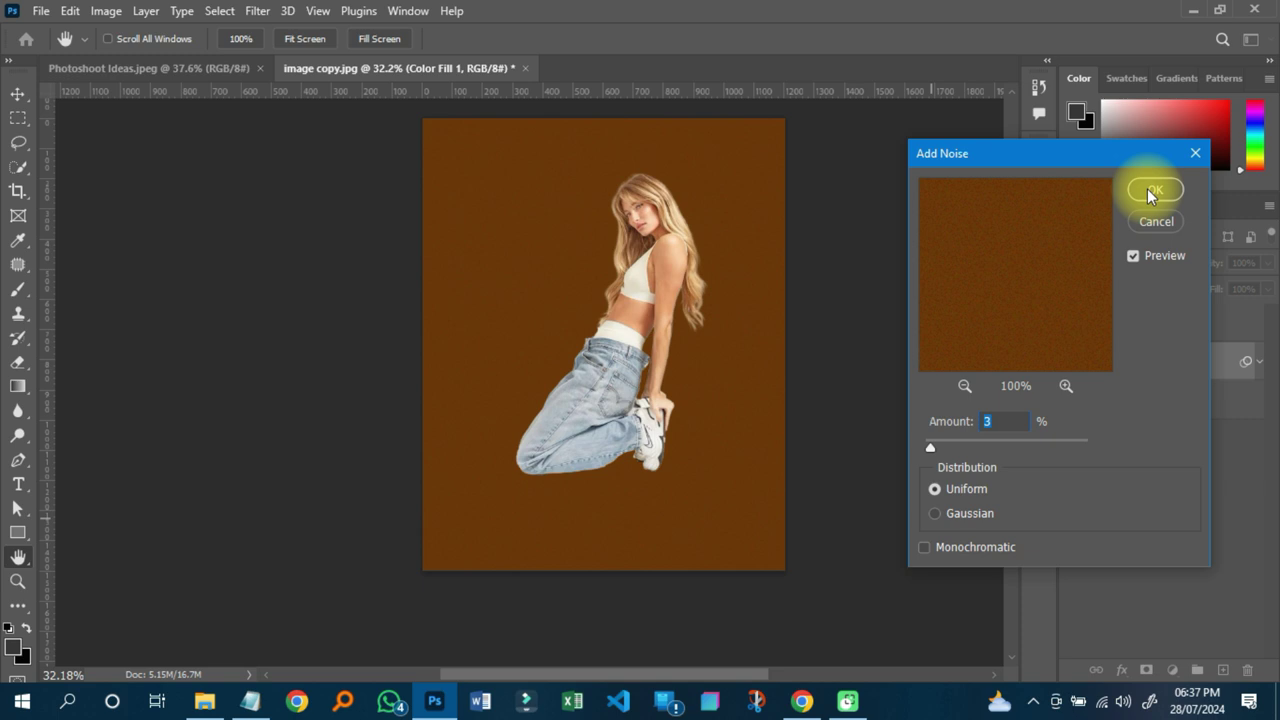
# - Apply the Add Noise filter to the brown fill layer at 3% with Uniform distribution
pyautogui.click(1147, 188)
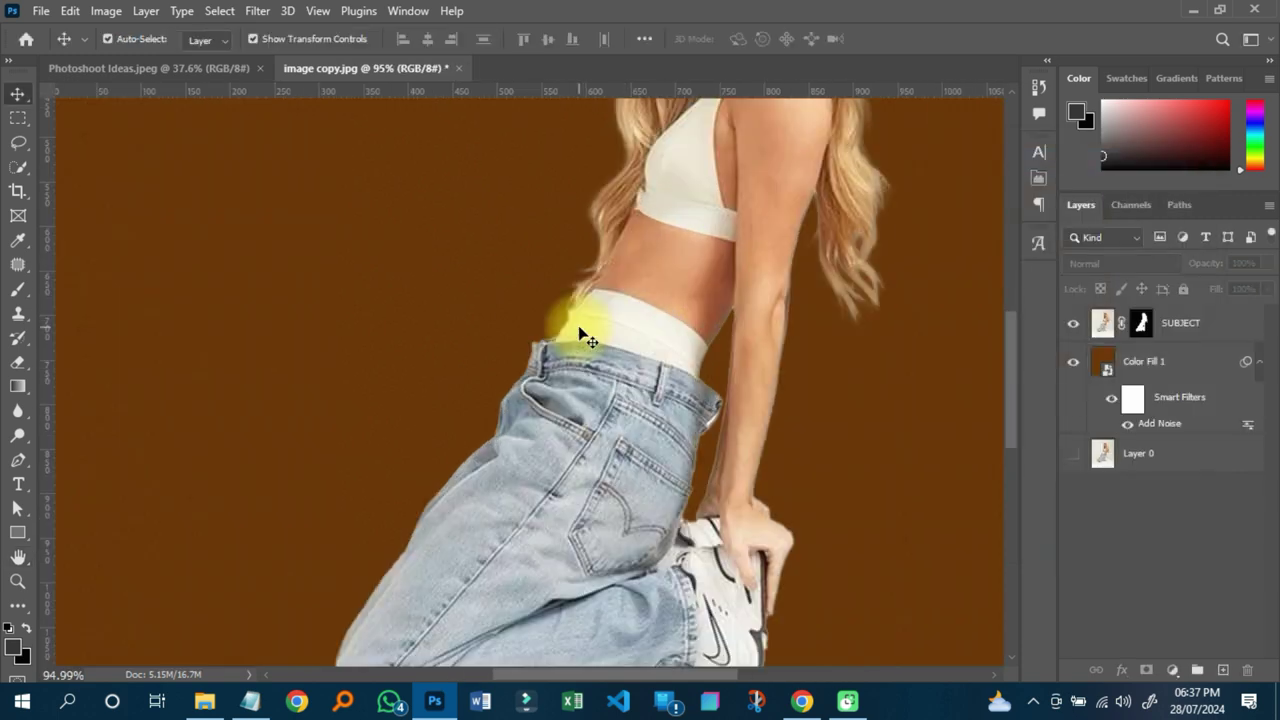
pyautogui.scroll(-2, 583, 334)
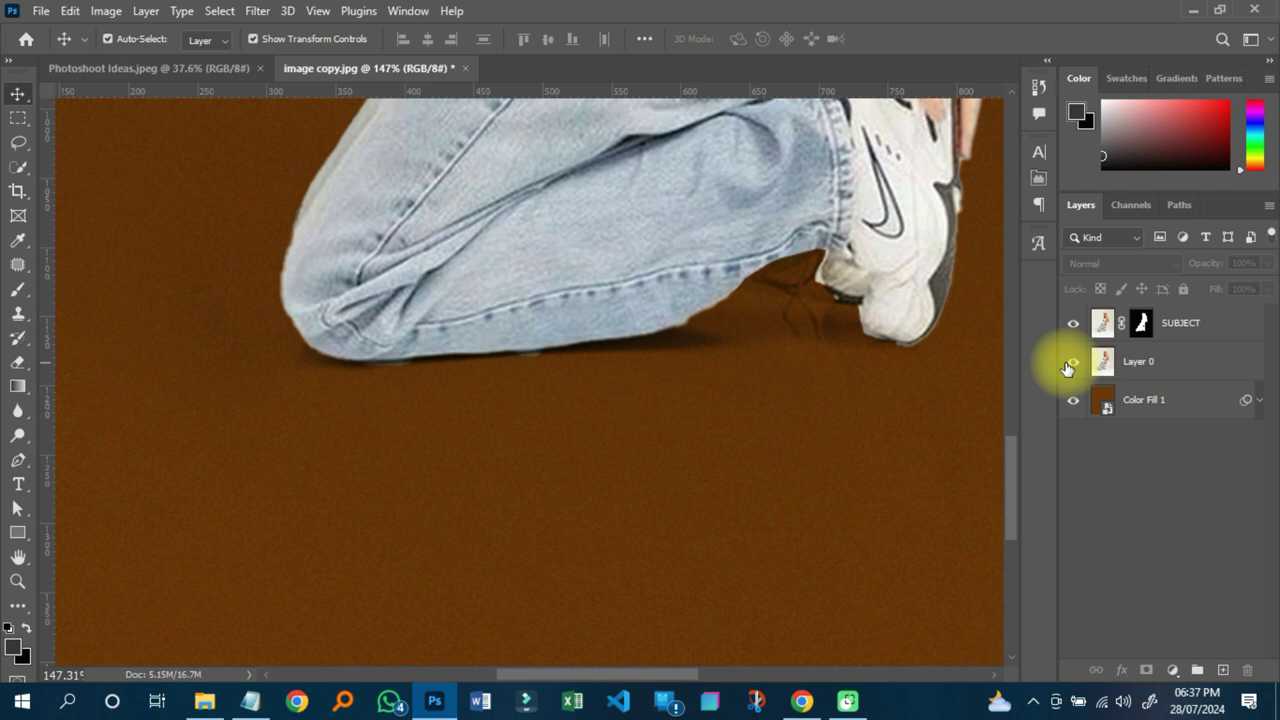
# - Toggle the visibility of Layer 0 above the brown fill to check the shadow under the woman
pyautogui.click(1072, 362)
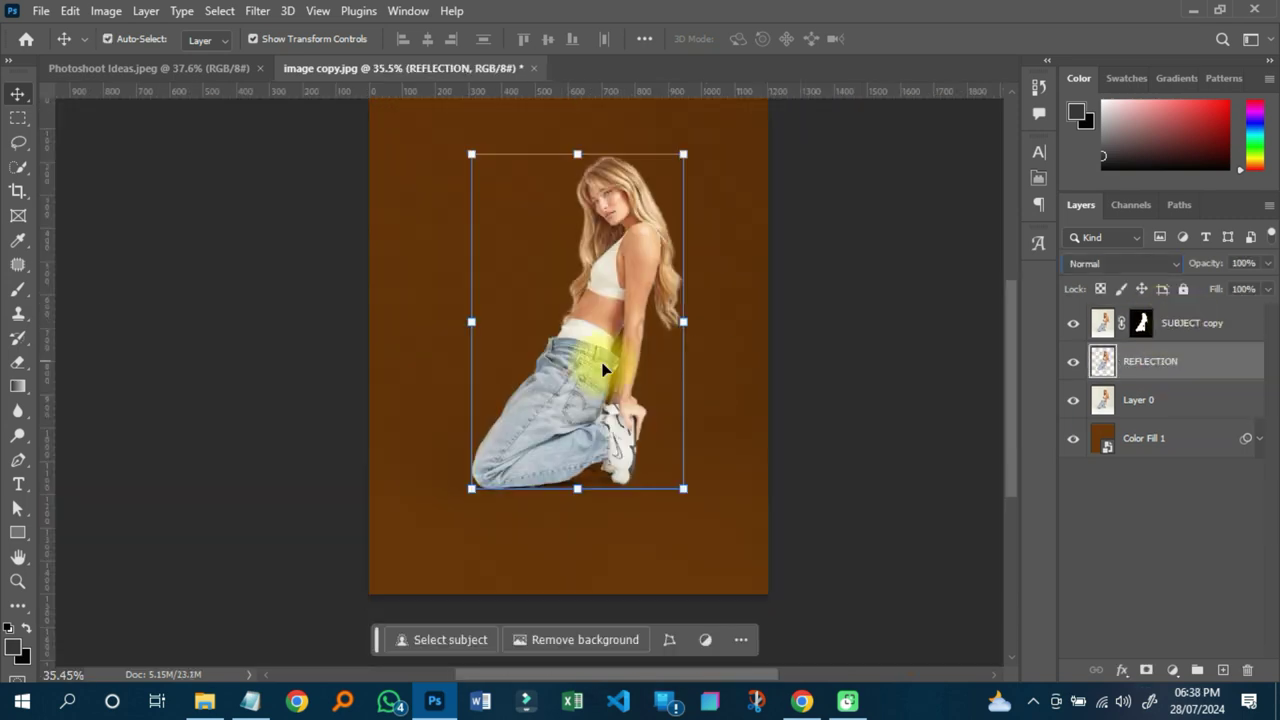
# - Flip the REFLECTION layer vertically and apply the transform
pyautogui.rightClick(615, 290)
pyautogui.click(669, 677)
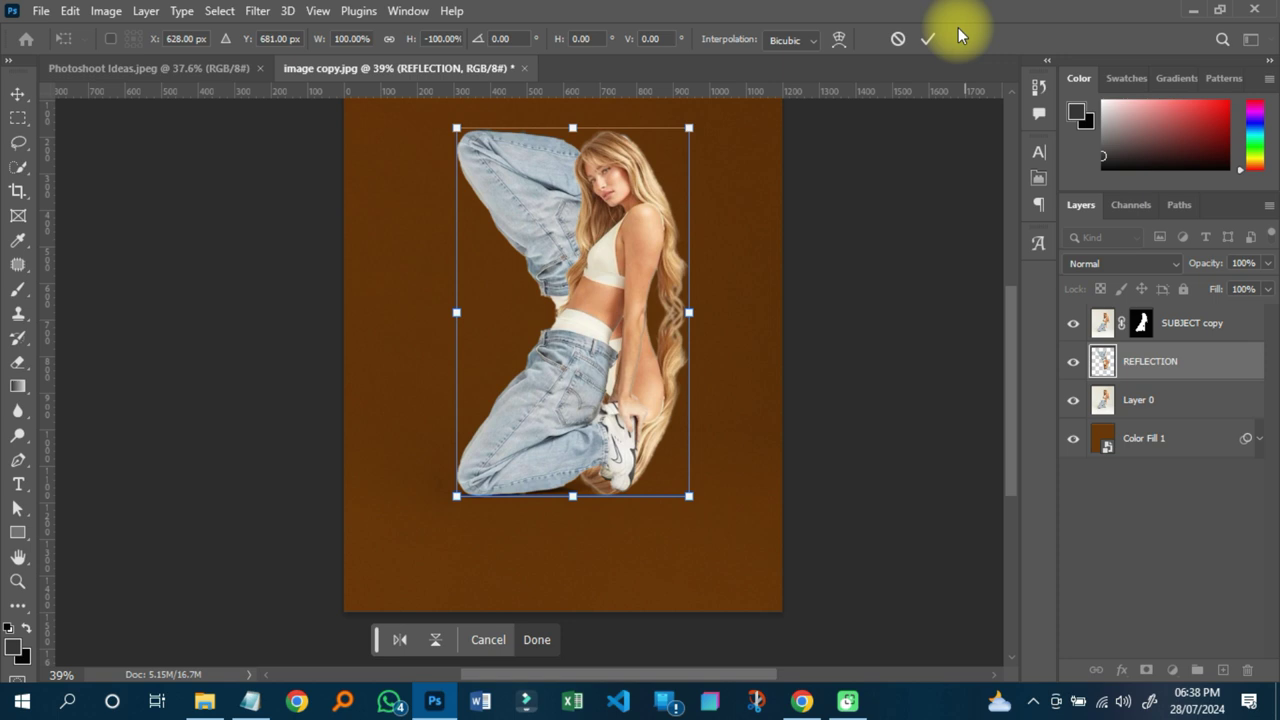
pyautogui.click(922, 38)
# - Move the flipped REFLECTION figure straight down so its knees and shoe mirror the kneeling woman from just below her
pyautogui.scroll(-4, 591, 305)
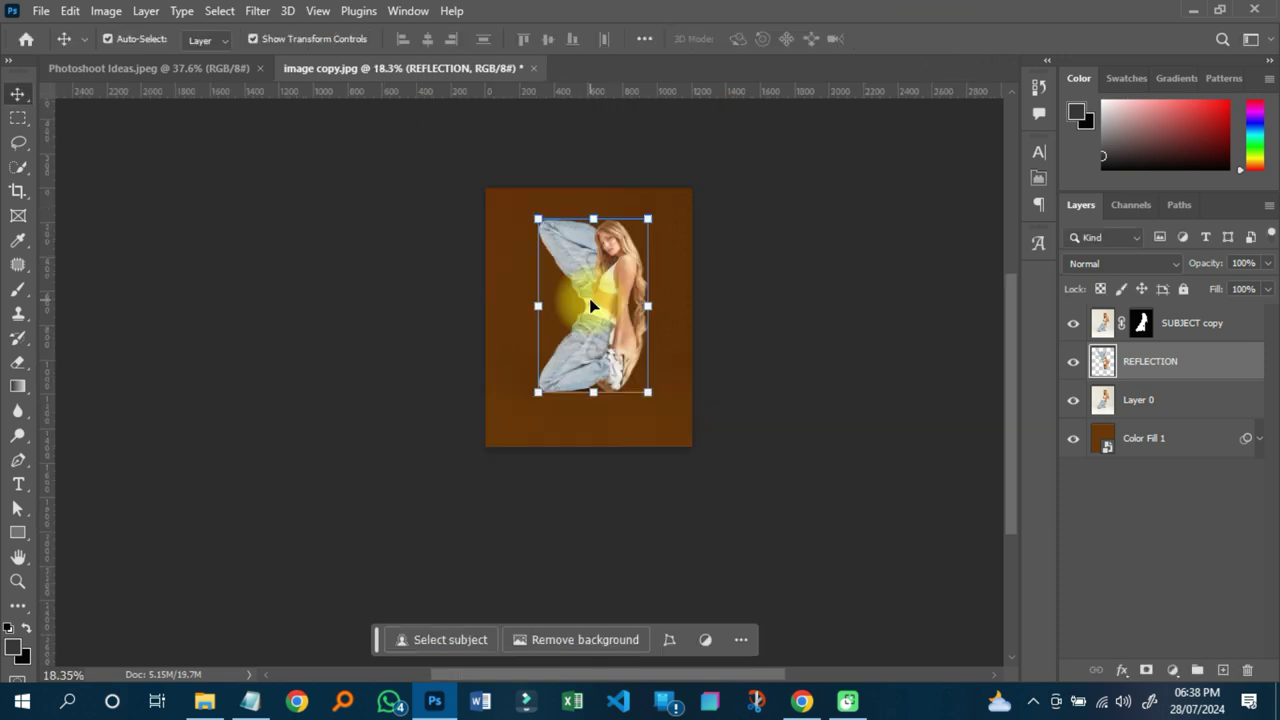
pyautogui.moveTo(595, 320); pyautogui.dragTo(642, 462)
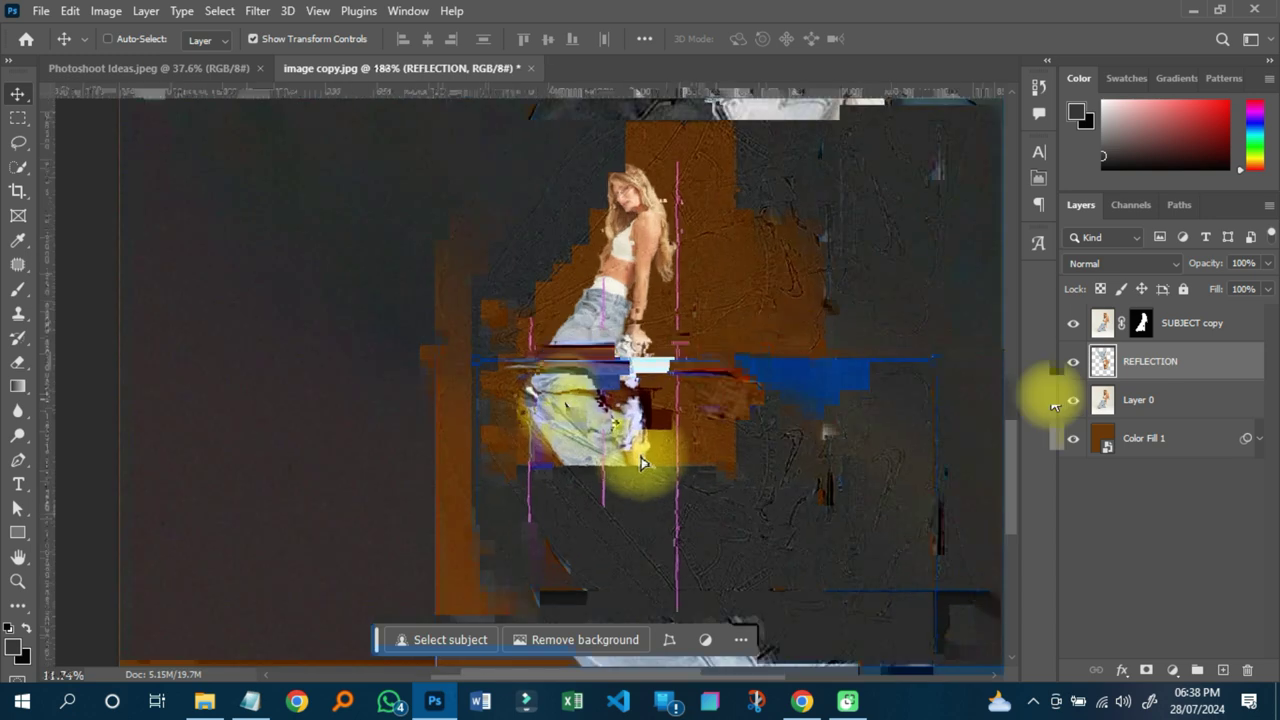
pyautogui.scroll(10, 828, 405)
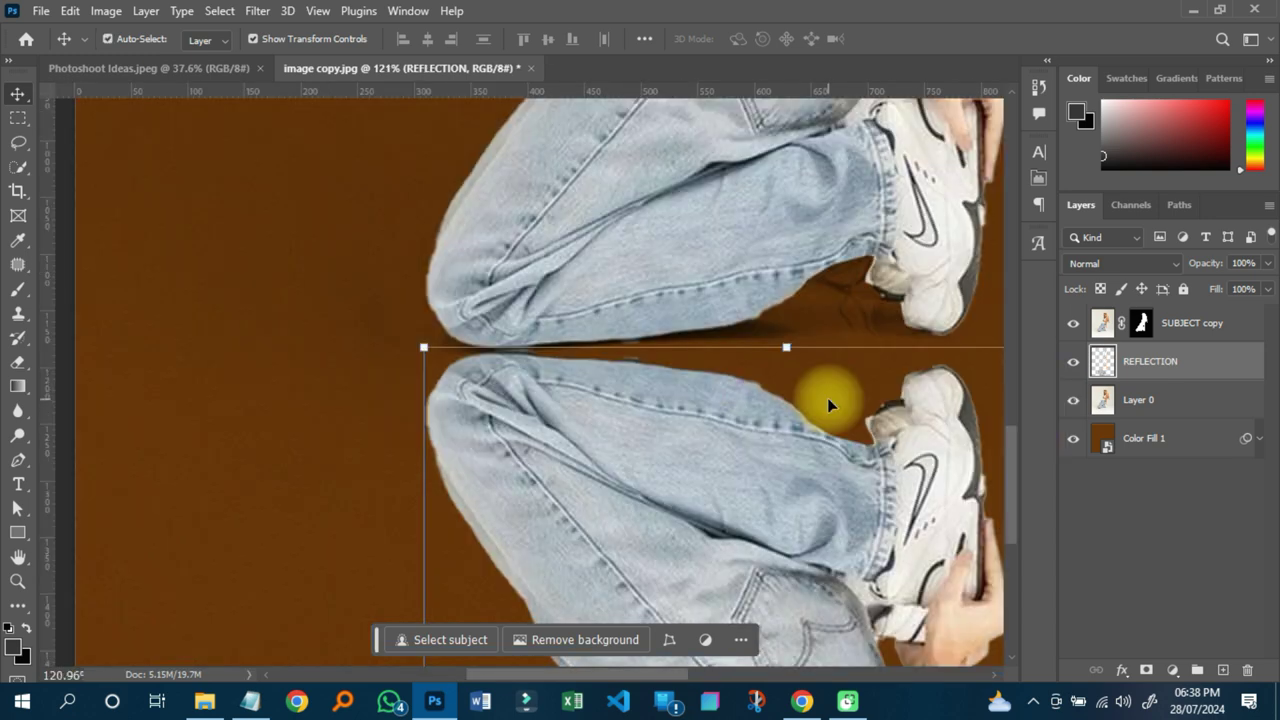
pyautogui.scroll(-5, 527, 515)
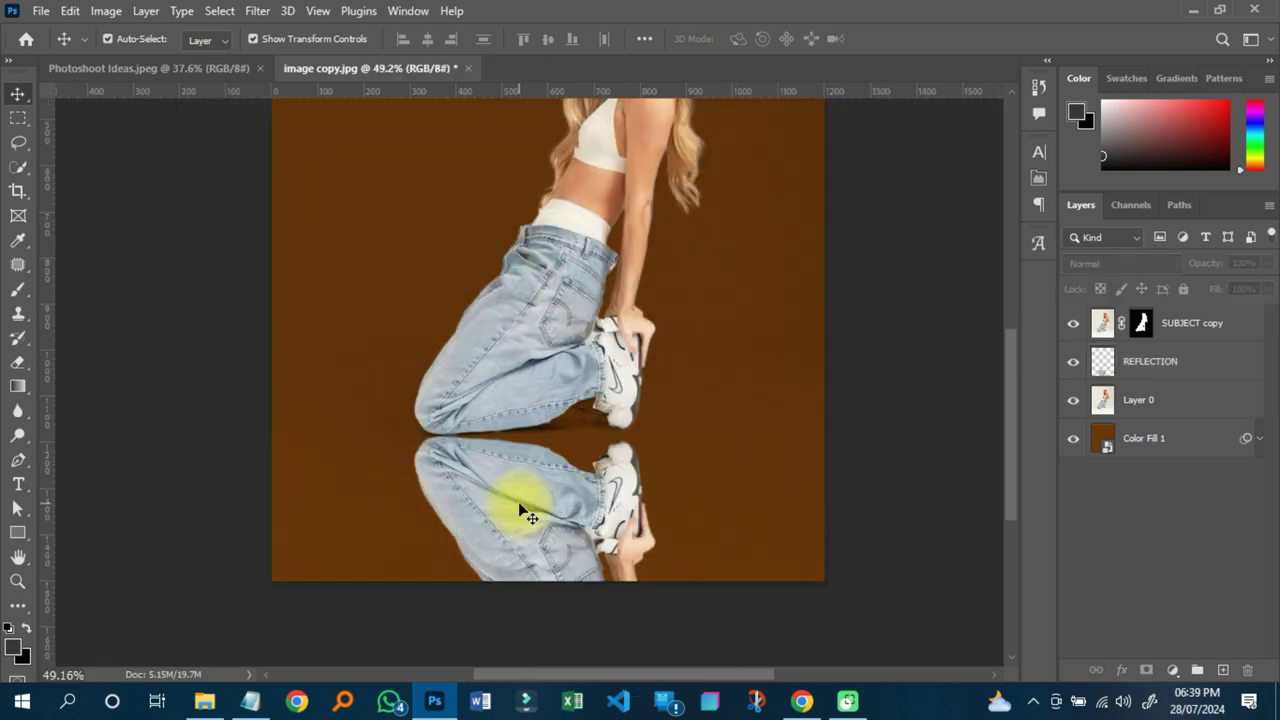
# - Set the REFLECTION layer's opacity to 30% and its blend mode to Normal
pyautogui.click(578, 488)
pyautogui.click(1267, 263)
pyautogui.moveTo(1268, 288); pyautogui.dragTo(1203, 288)
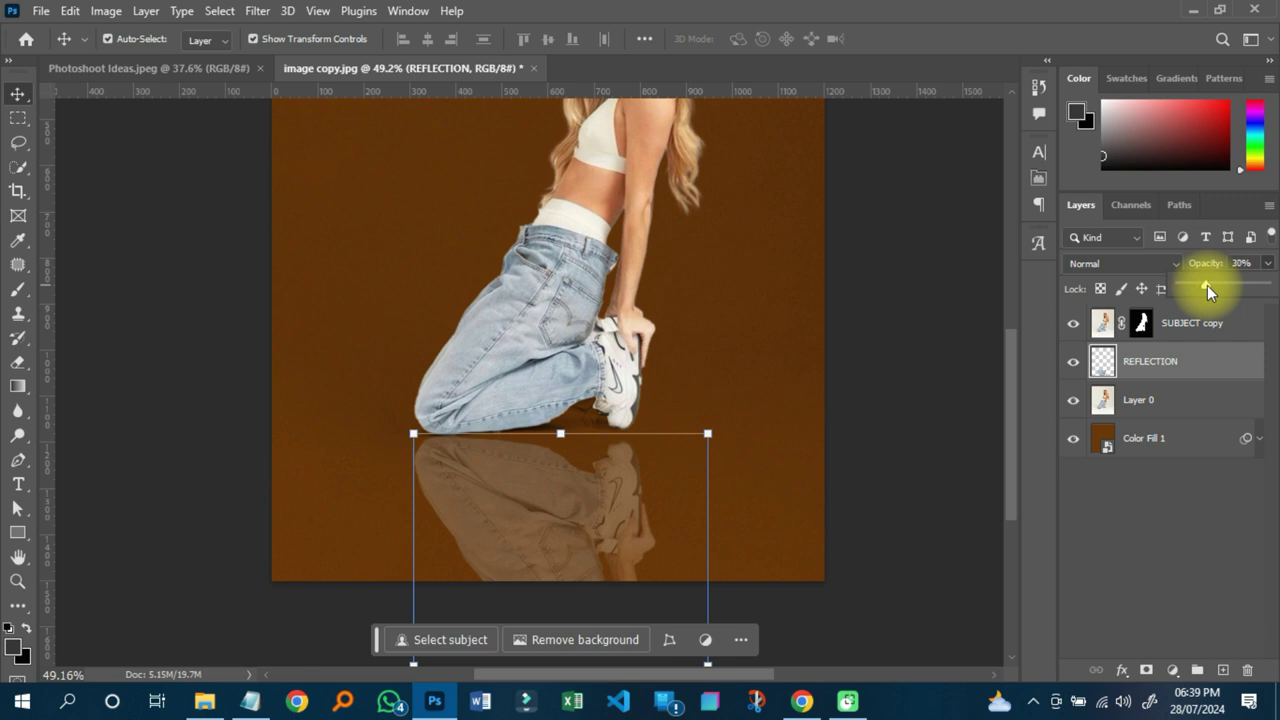
pyautogui.moveTo(1207, 285); pyautogui.dragTo(1206, 285)
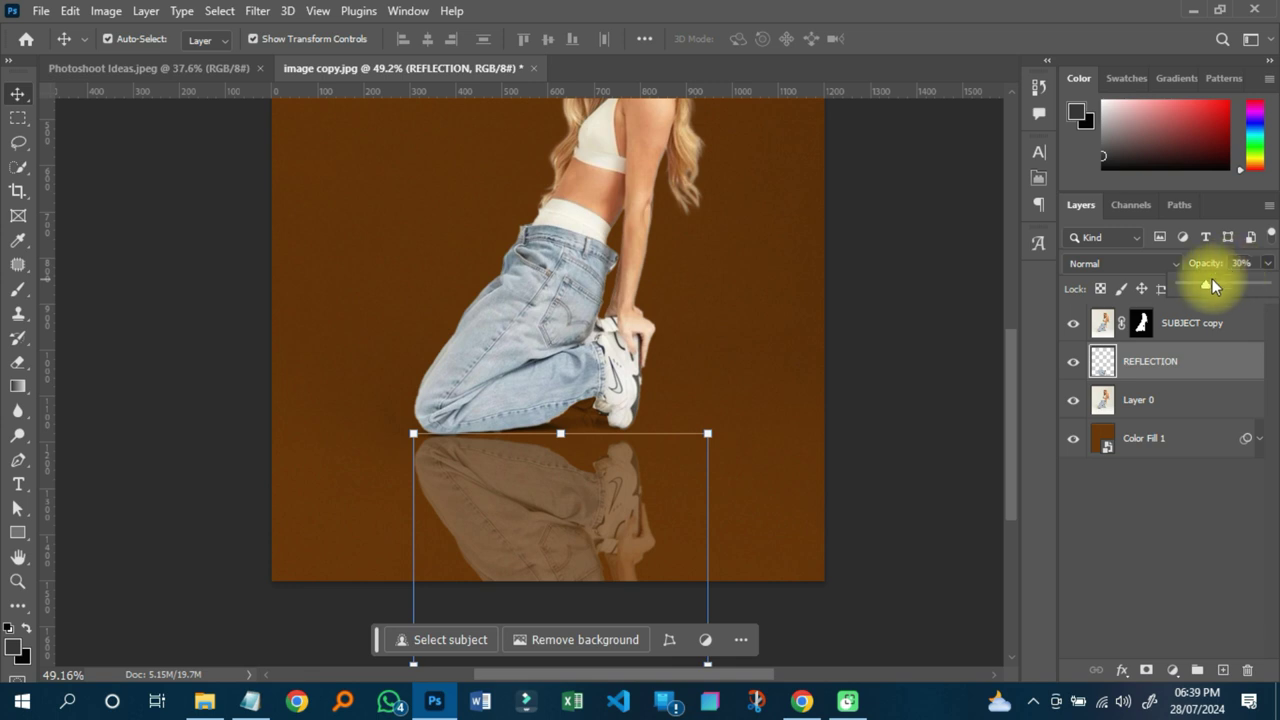
pyautogui.click(869, 398)
pyautogui.scroll(-5, 894, 403)
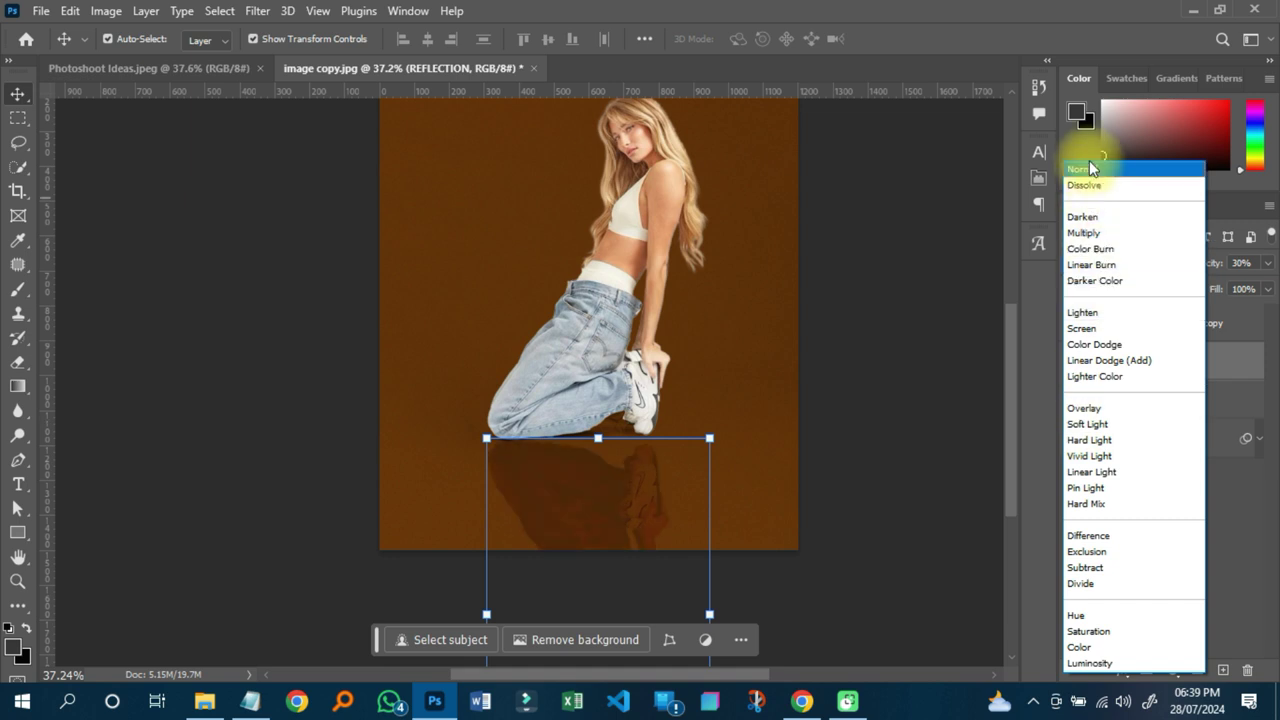
pyautogui.click(1090, 168)
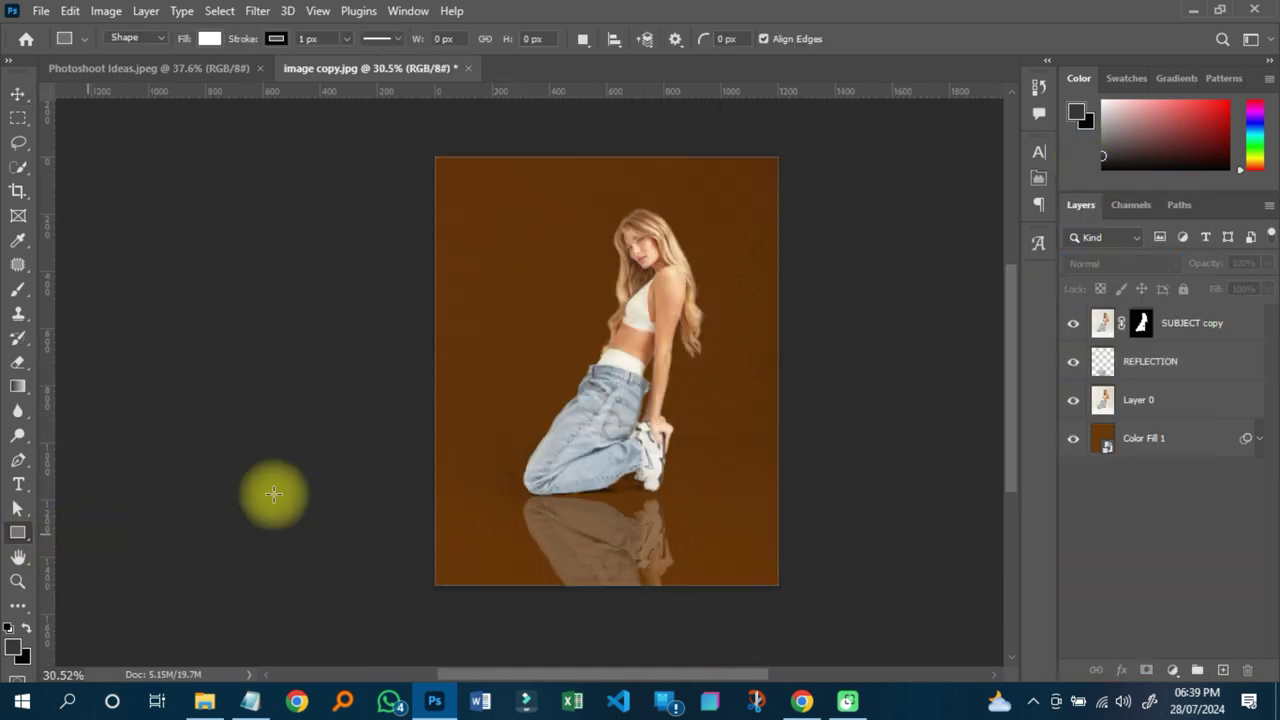
# - Draw a white rectangle about 1542 by 129 px across the full image width at the woman's head
pyautogui.moveTo(410, 209); pyautogui.dragTo(851, 246)
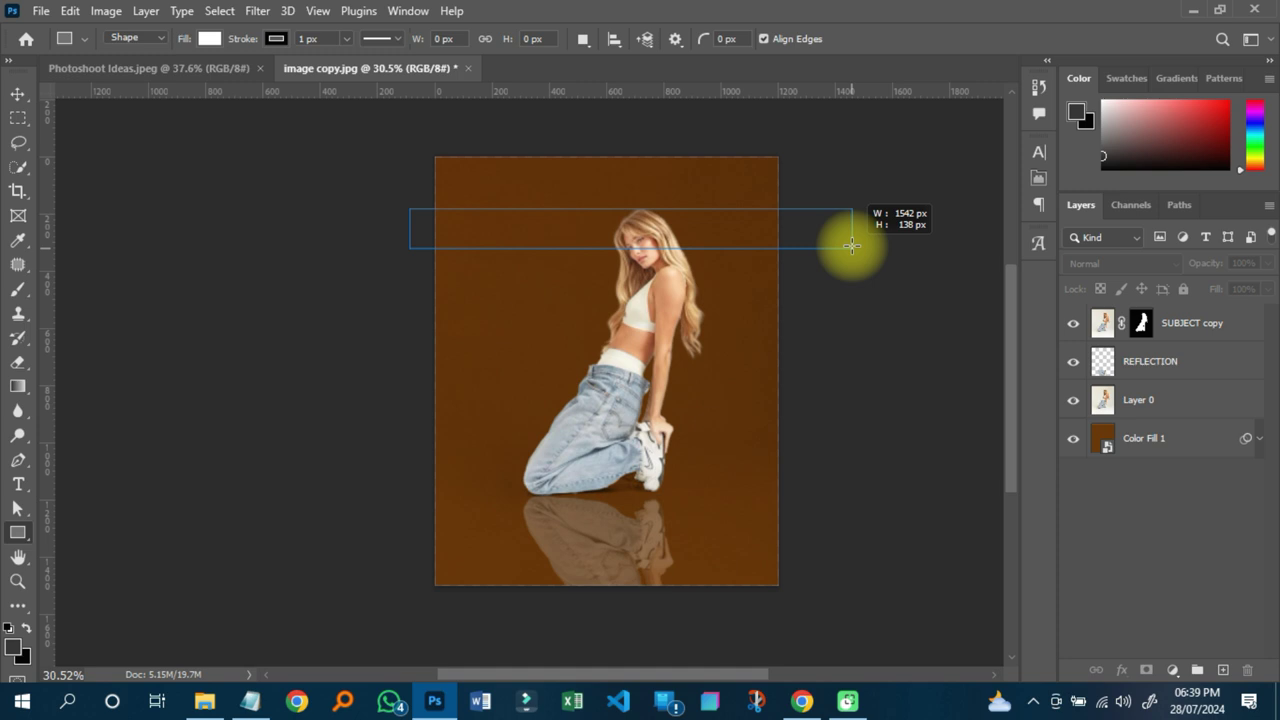
pyautogui.moveTo(851, 246); pyautogui.dragTo(851, 246)
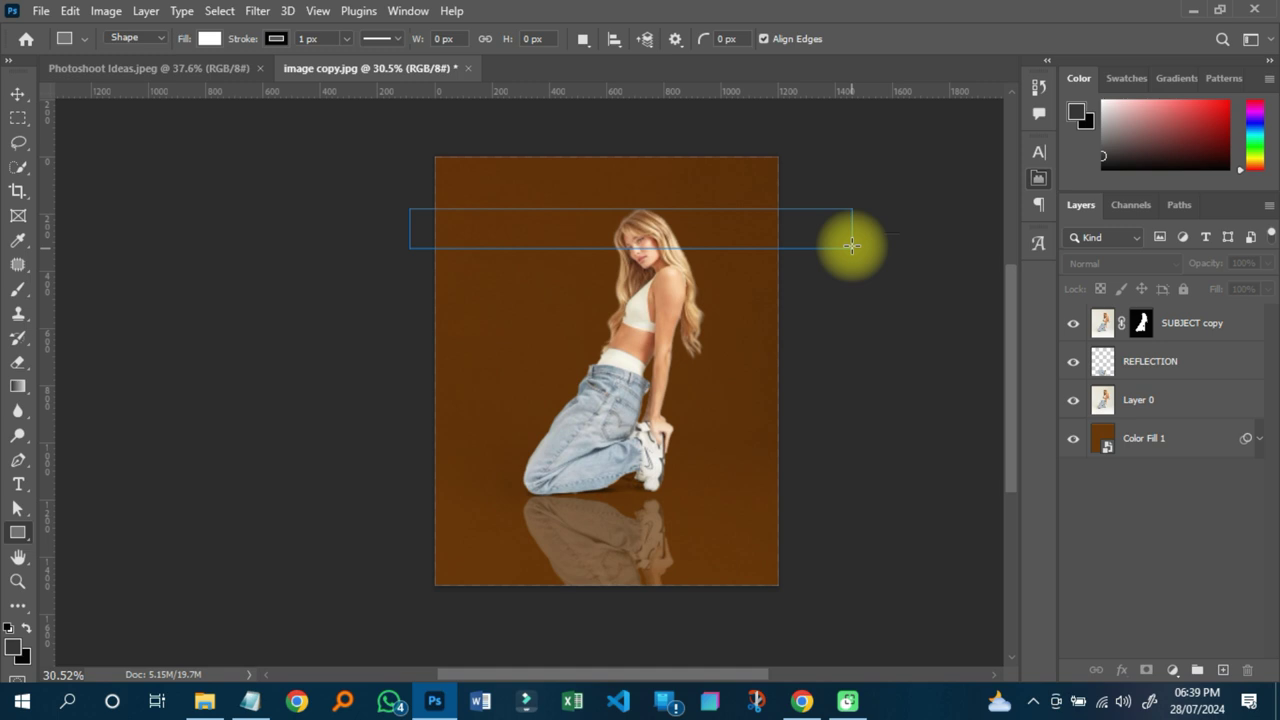
pyautogui.press('v')
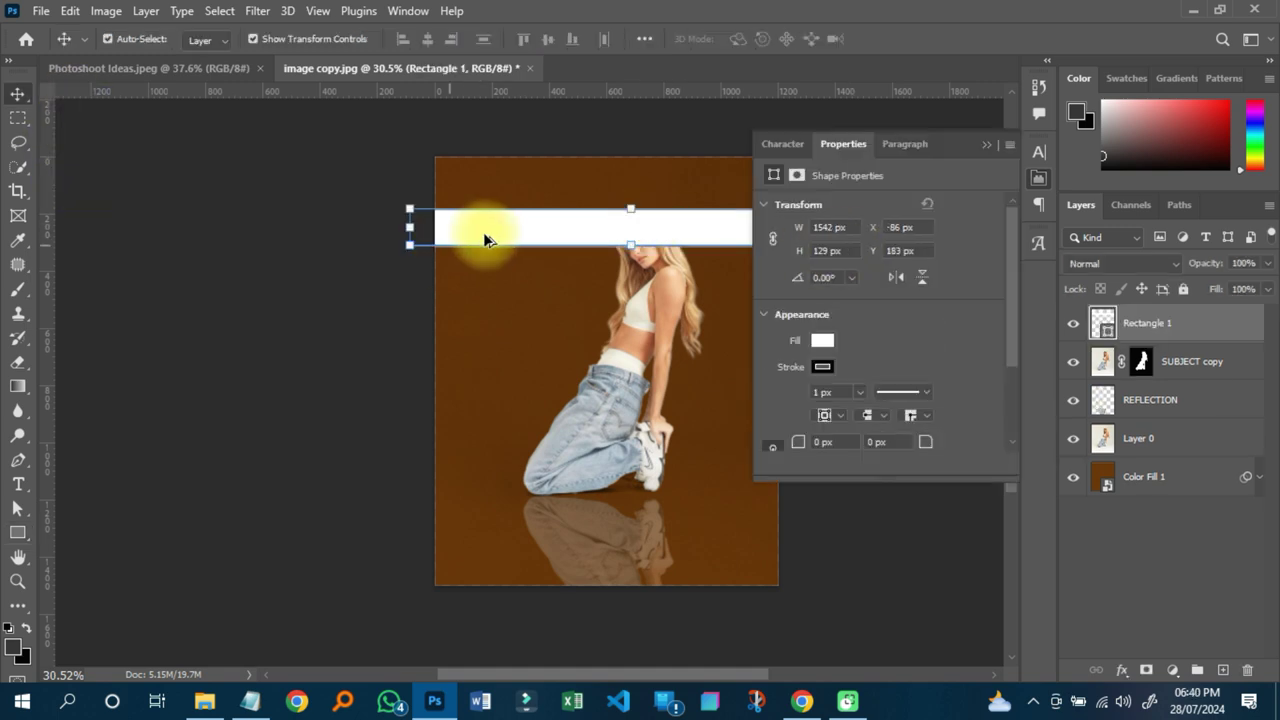
# - Duplicate the white bar into three evenly spaced copies below it and one more copy above it
pyautogui.moveTo(501, 252); pyautogui.dragTo(502, 271)
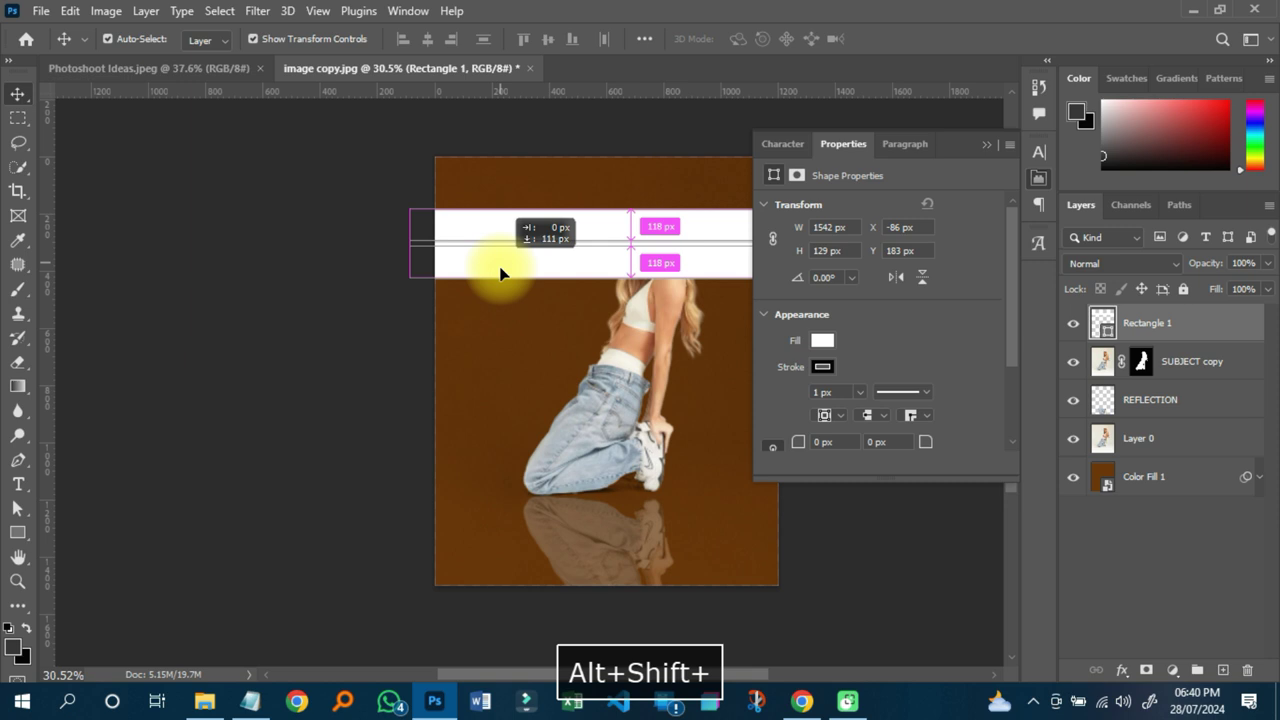
pyautogui.moveTo(501, 273); pyautogui.dragTo(501, 274)
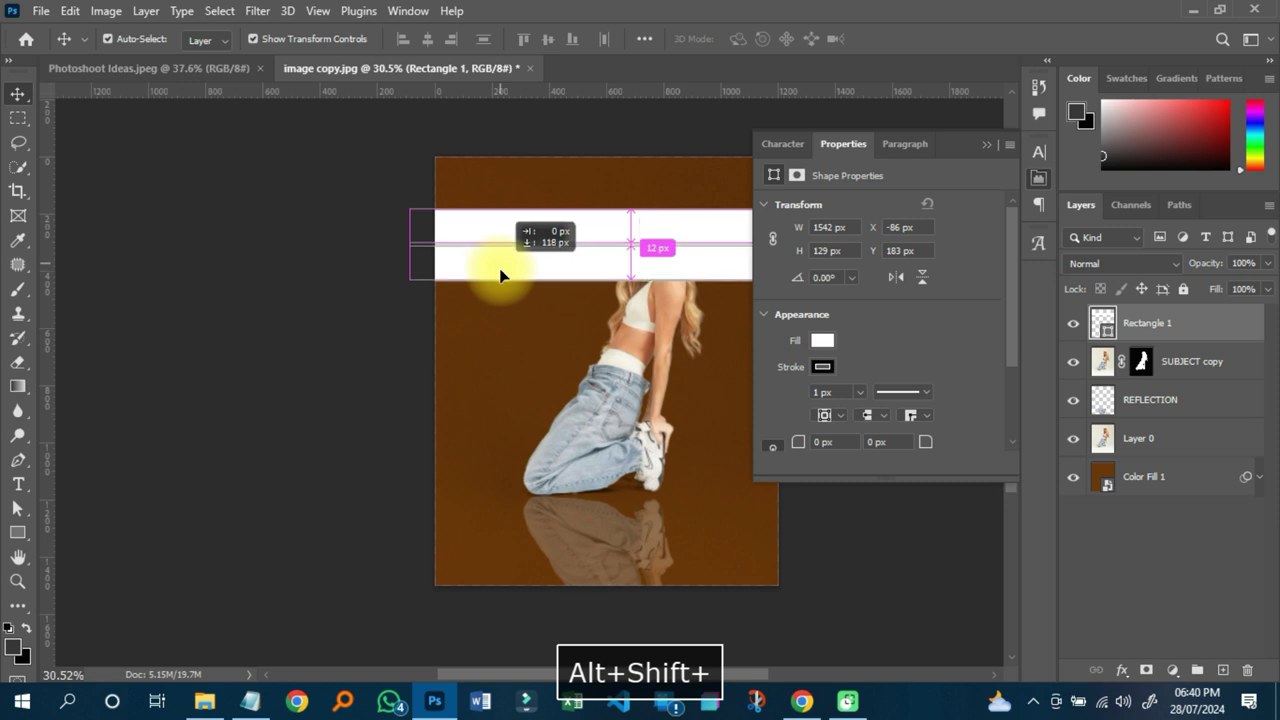
pyautogui.moveTo(501, 275); pyautogui.dragTo(509, 349)
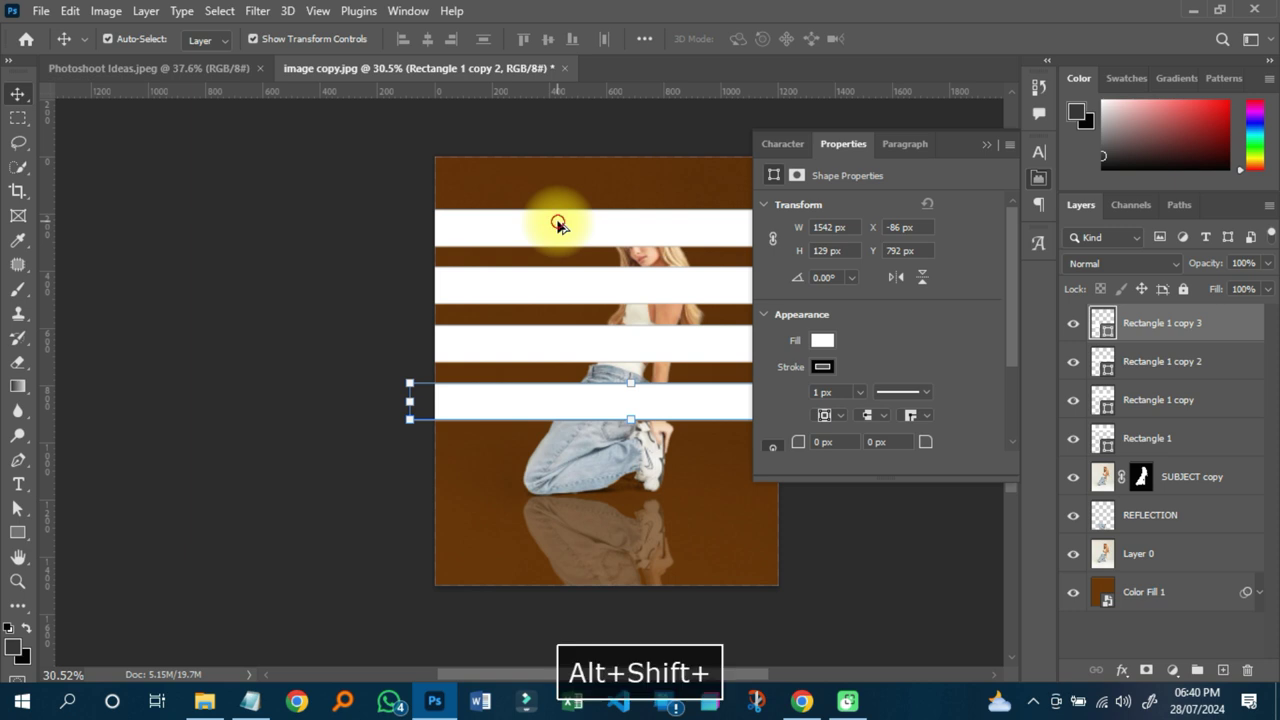
pyautogui.moveTo(560, 227); pyautogui.dragTo(560, 182)
# - Combine the five white bars into a single layer and place it directly beneath the REFLECTION layer
pyautogui.hotkey('ctrl', 'e')
pyautogui.moveTo(1160, 323); pyautogui.dragTo(1151, 420)
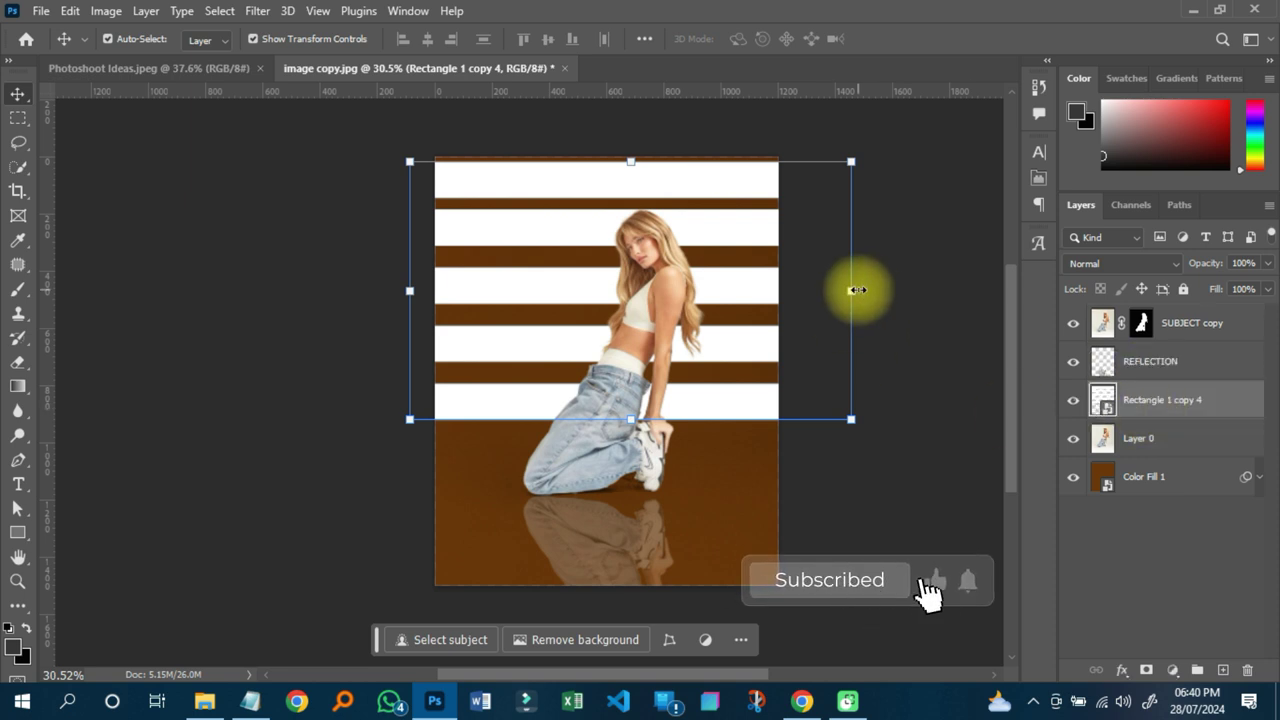
# - Narrow the combined bars to about 83% width so their right side meets the canvas's right edge
pyautogui.moveTo(851, 290); pyautogui.dragTo(822, 290)
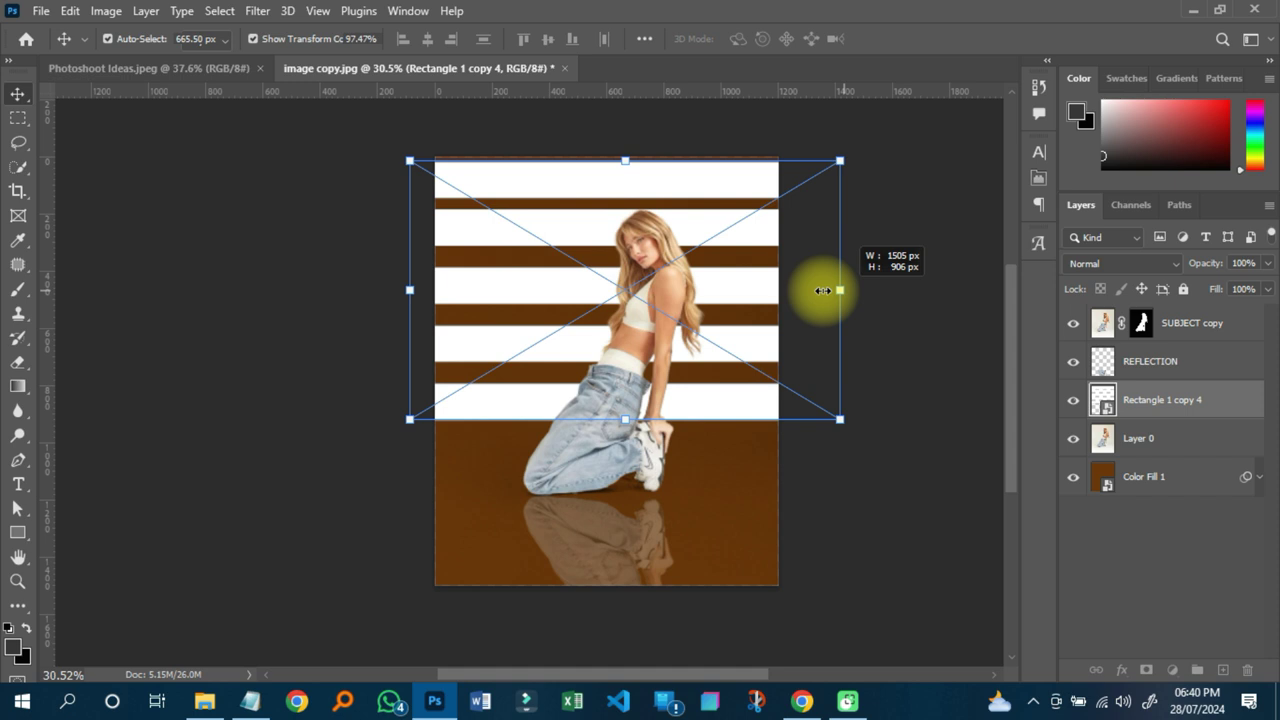
pyautogui.moveTo(823, 290); pyautogui.dragTo(819, 290)
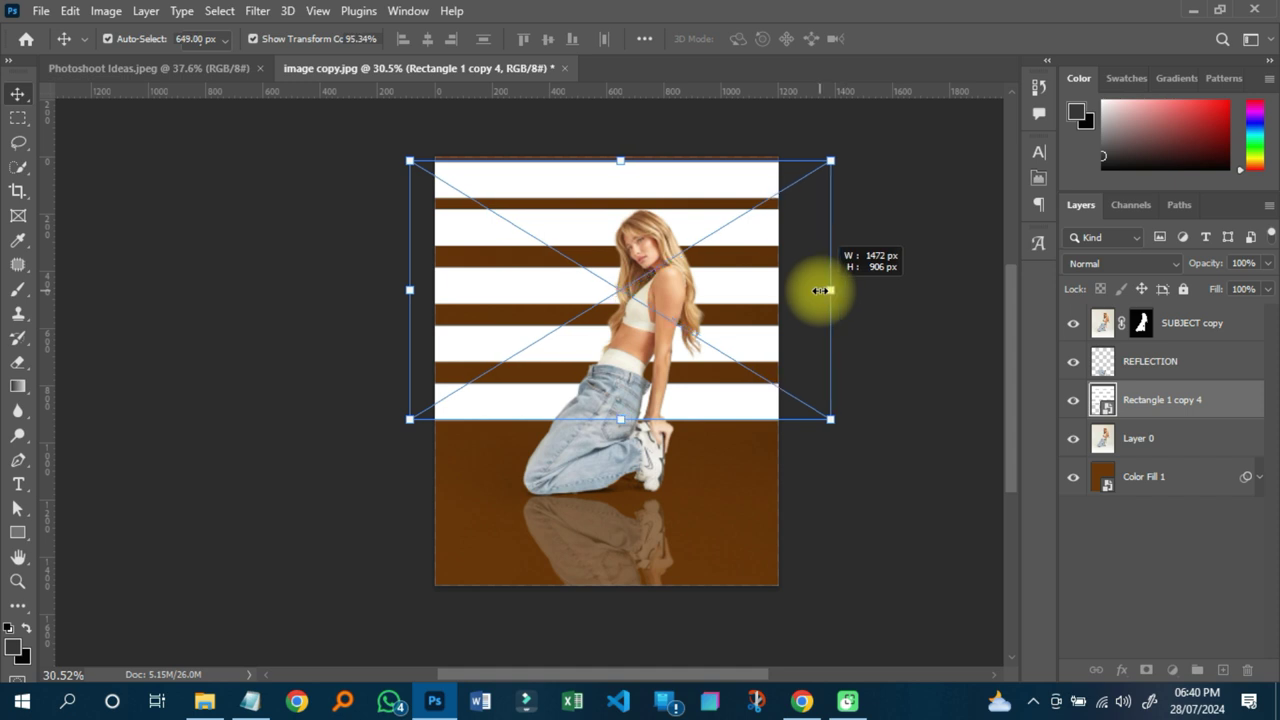
pyautogui.moveTo(819, 290); pyautogui.dragTo(785, 290)
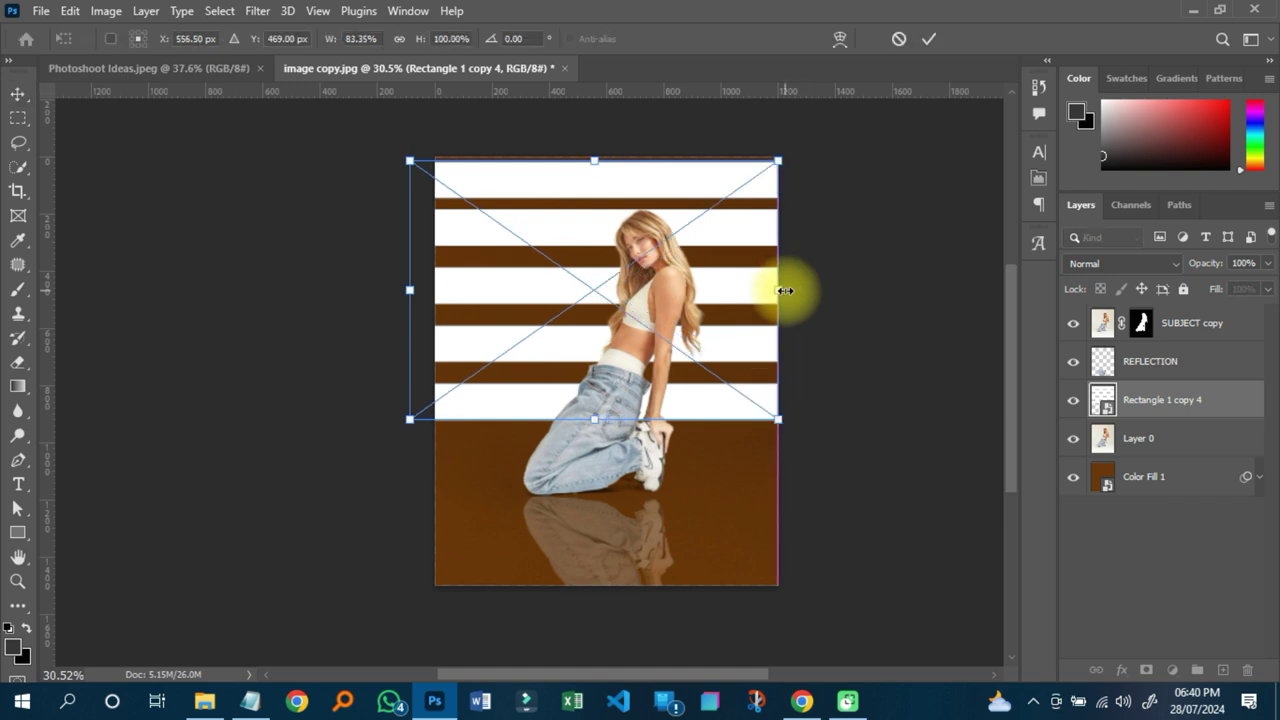
# - Distort the bars in perspective, aligning their side with the canvas's left edge at about twice the right side's height, and apply the transform
pyautogui.moveTo(410, 418); pyautogui.dragTo(434, 492)
pyautogui.hotkey('ctrl', '-')
pyautogui.hotkey('ctrl', '-')
pyautogui.hotkey('ctrl', '+')
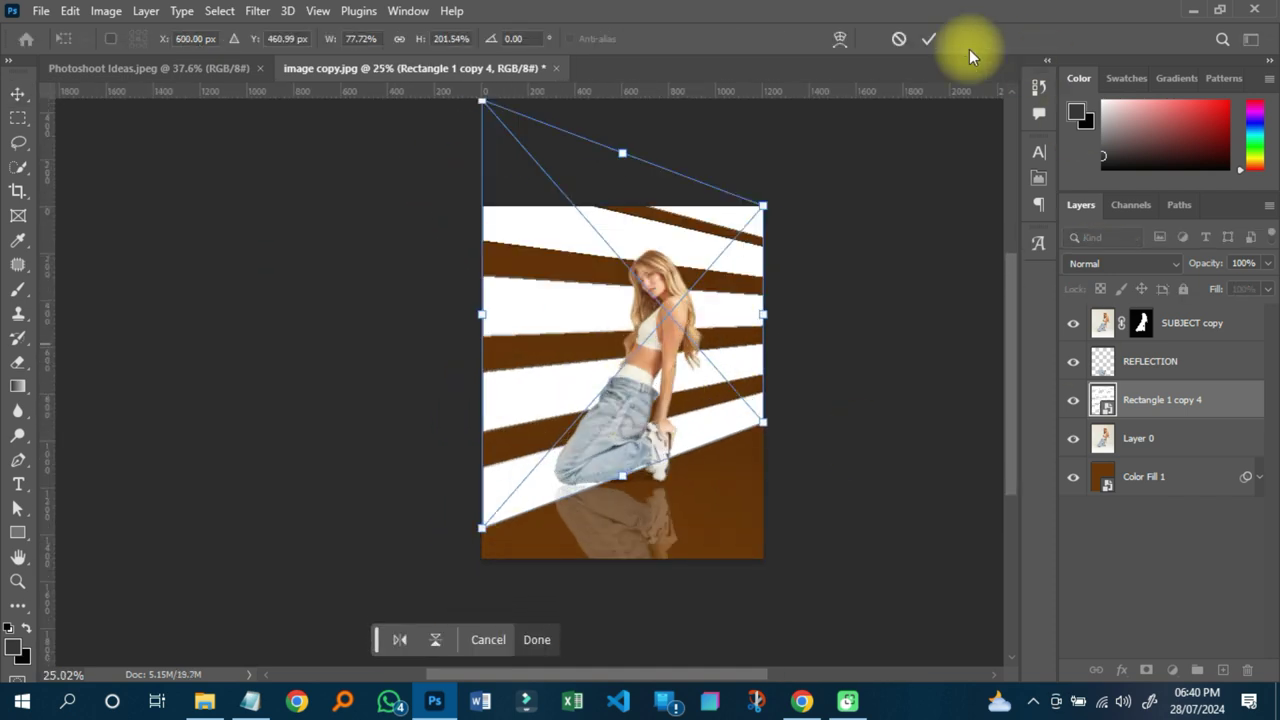
pyautogui.click(931, 39)
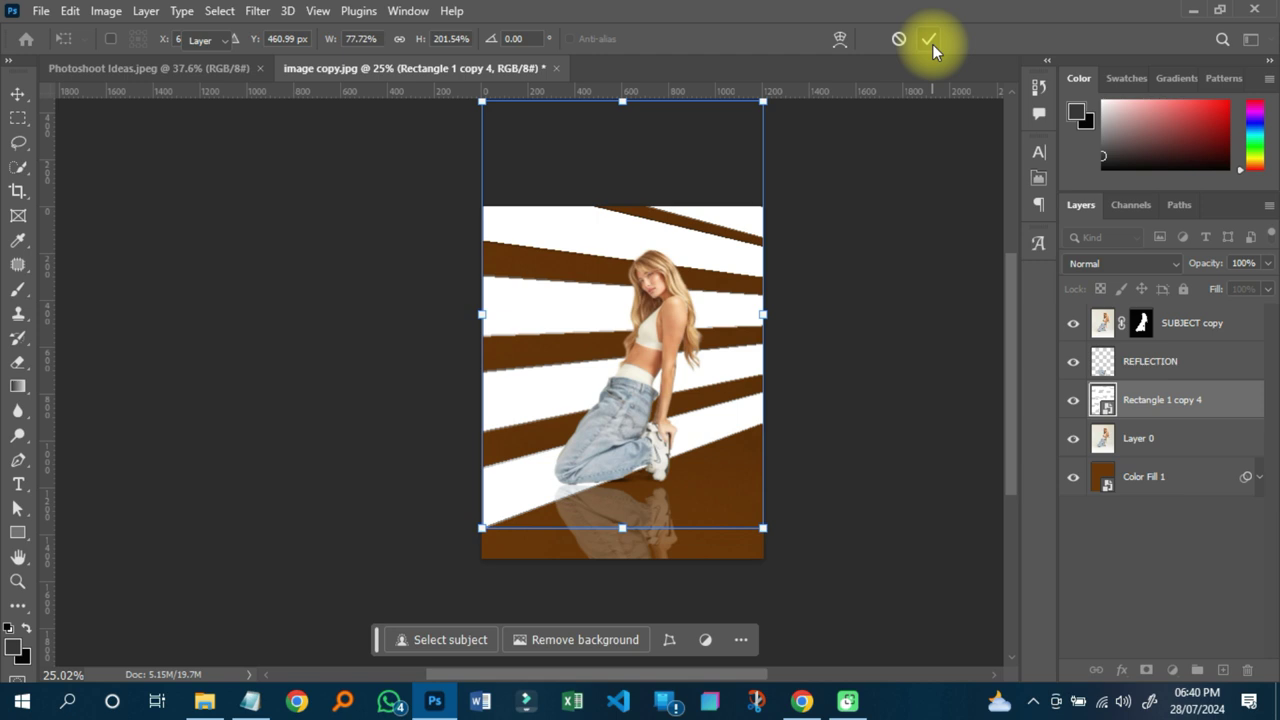
pyautogui.click(929, 39)
# - Move the distorted bars up until their lowest corner is level with the woman's knees
pyautogui.moveTo(714, 346); pyautogui.dragTo(712, 300)
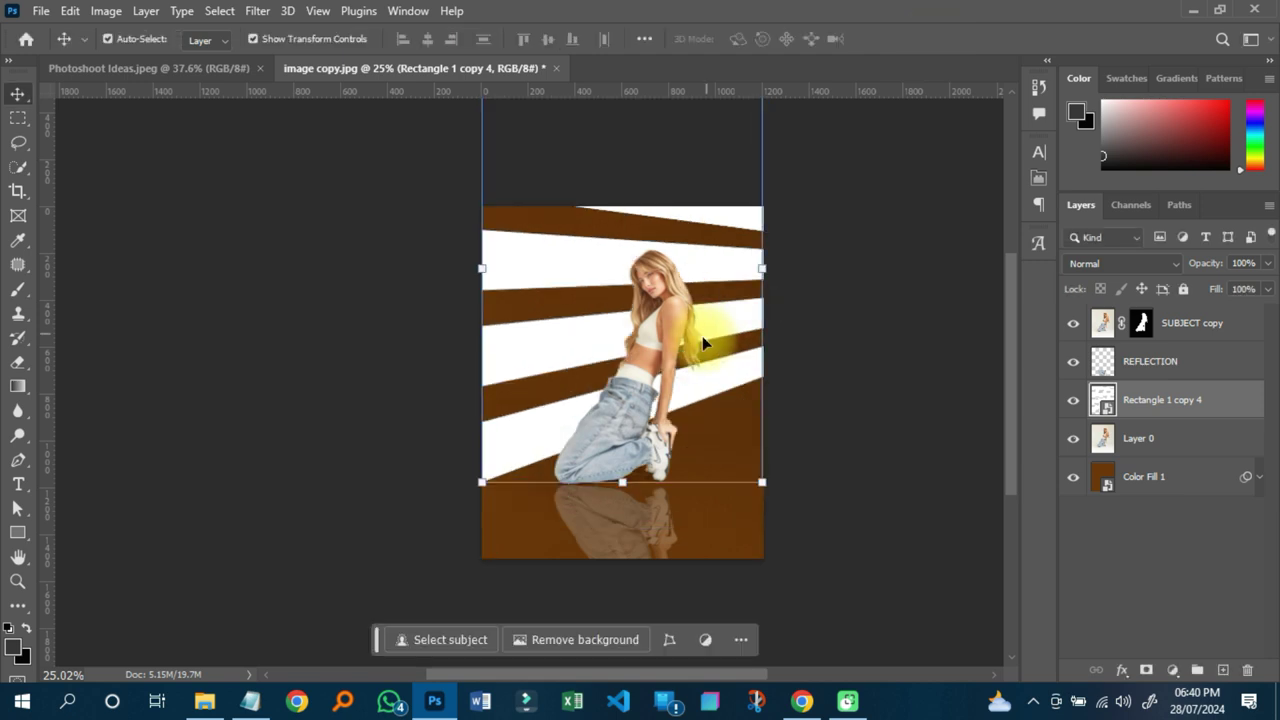
pyautogui.hotkey('ctrl', '+')
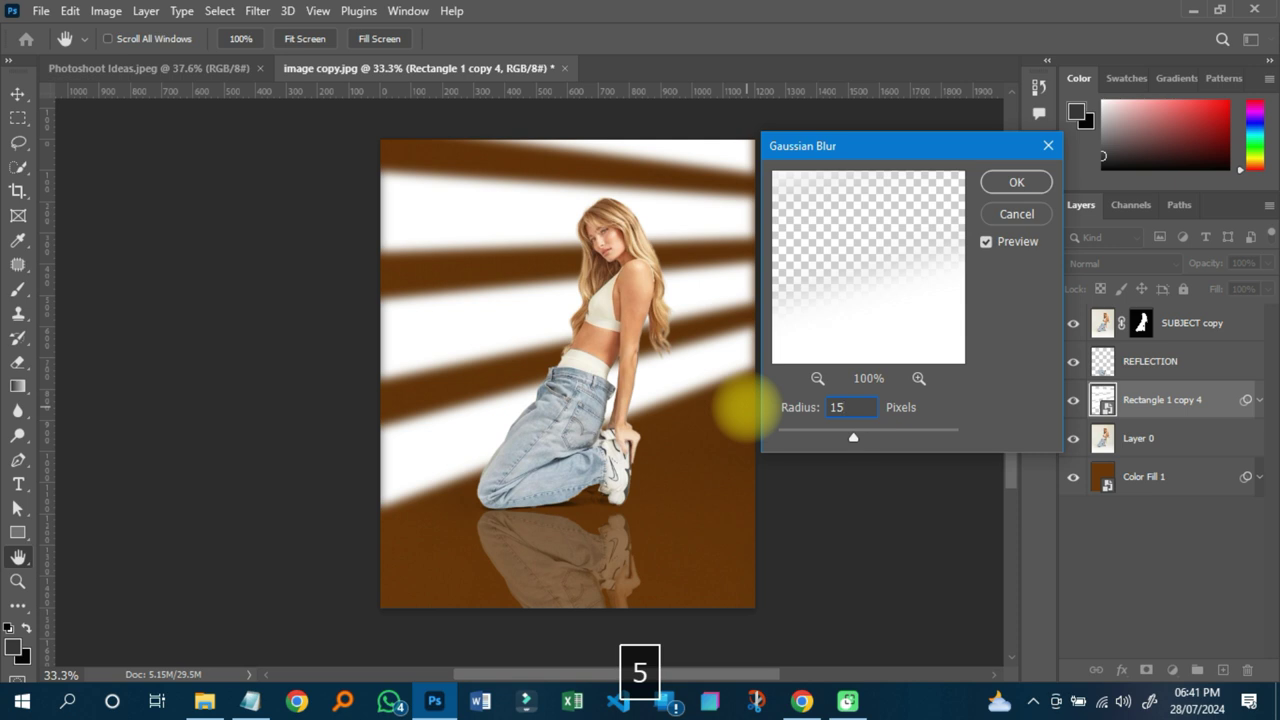
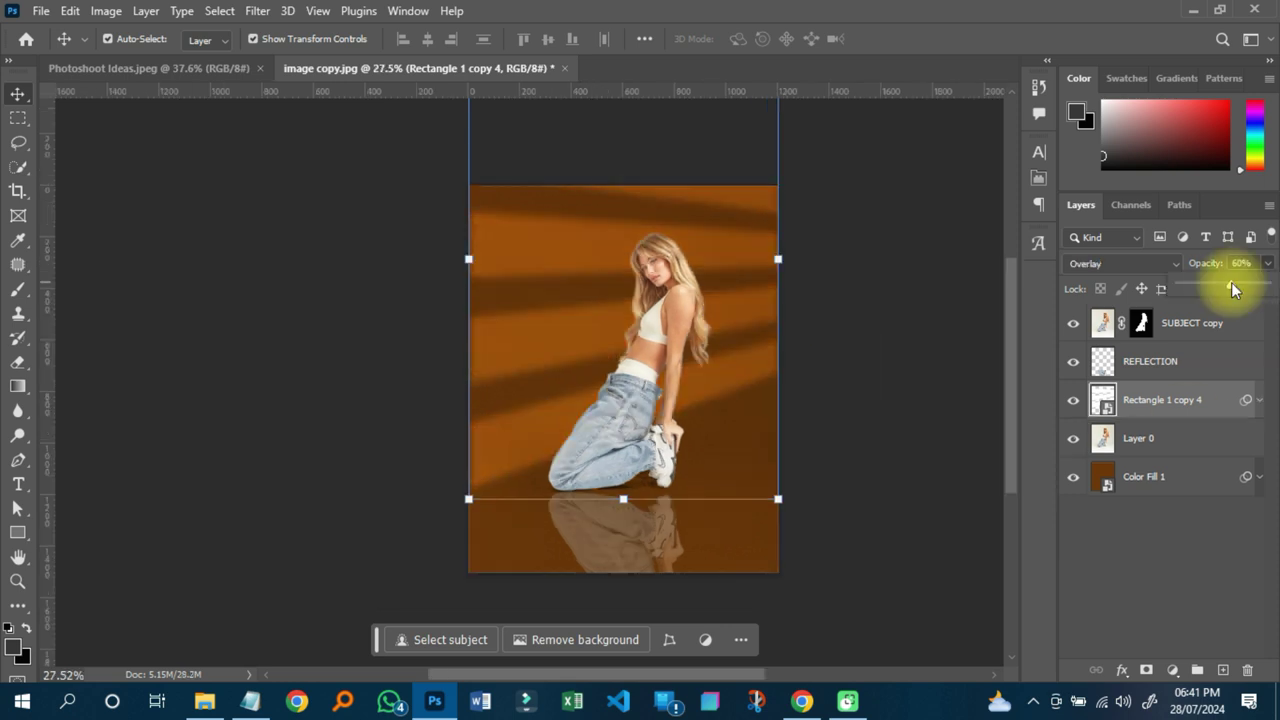
# - Set the blurred bars layer's opacity to 48% and nudge it slightly to the left
pyautogui.moveTo(1231, 282); pyautogui.dragTo(1221, 282)
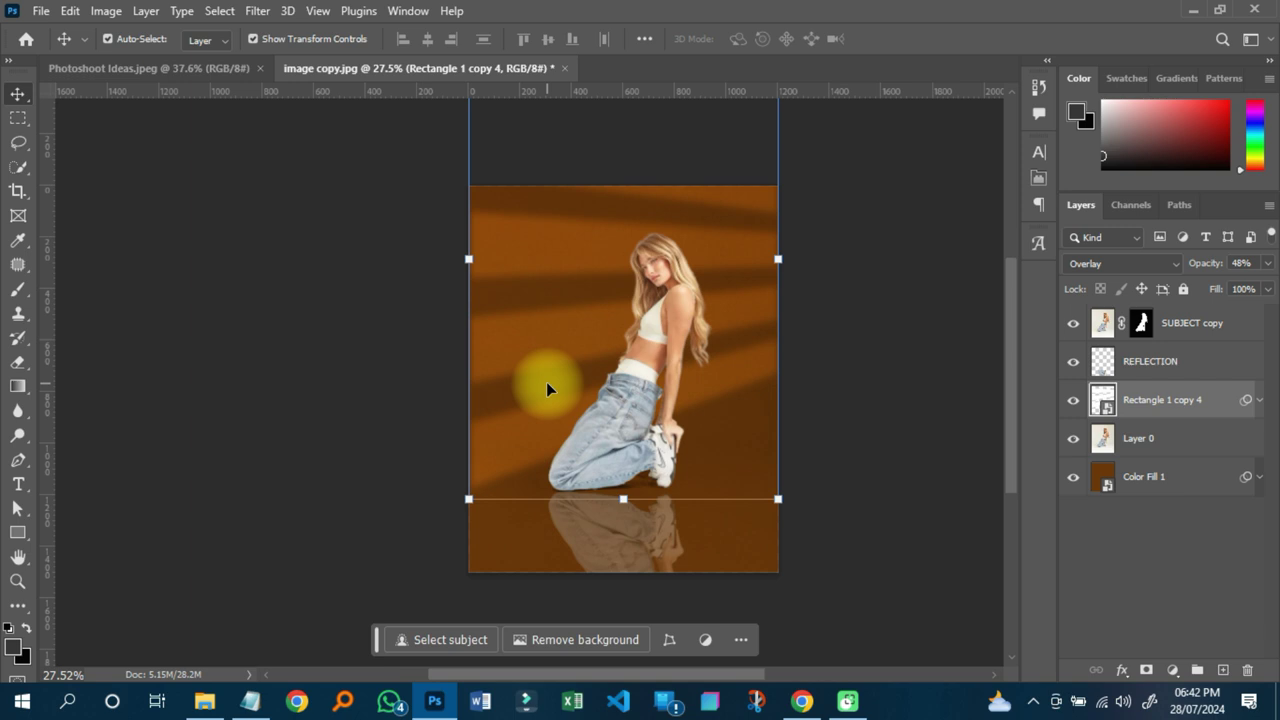
pyautogui.press('Left')
pyautogui.press('Left')
pyautogui.press('Left')
pyautogui.press('Right')
pyautogui.press('Right')
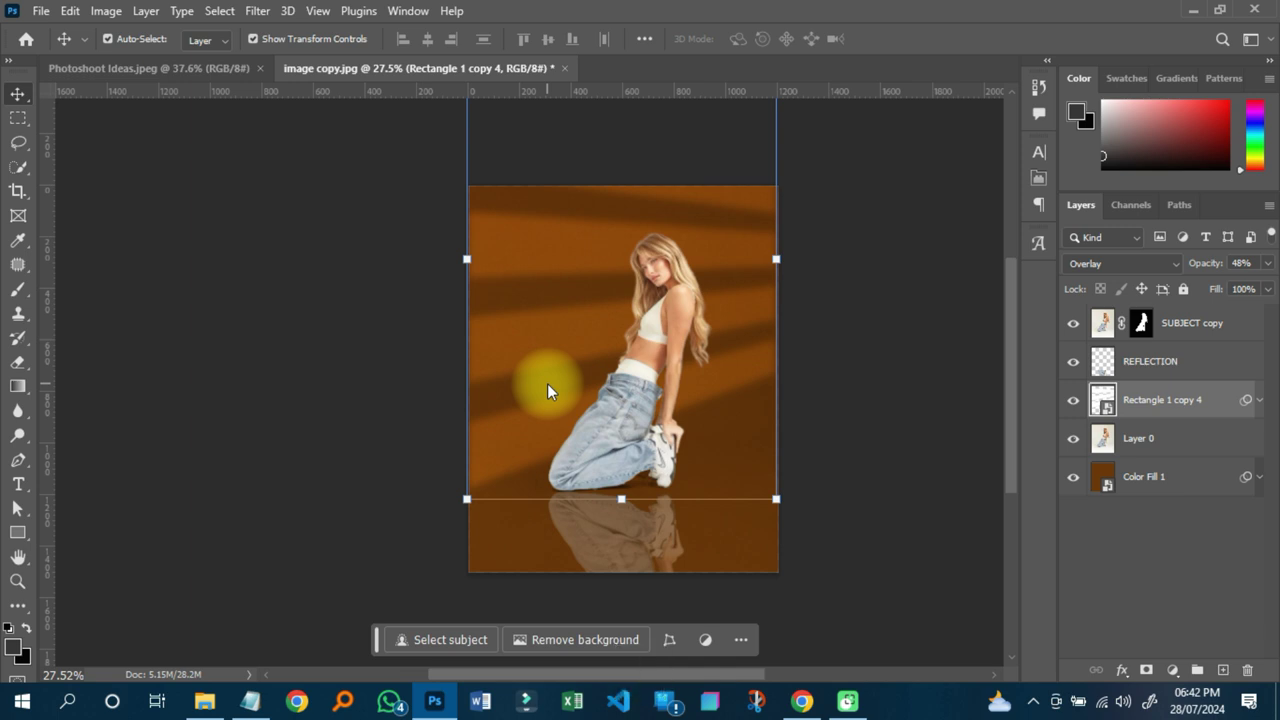
pyautogui.click(886, 357)
# - Examine the light bars, the reflection and the shadow where the woman's knees and shoe meet the floor
pyautogui.scroll(1, 705, 365)
pyautogui.scroll(5, 705, 365)
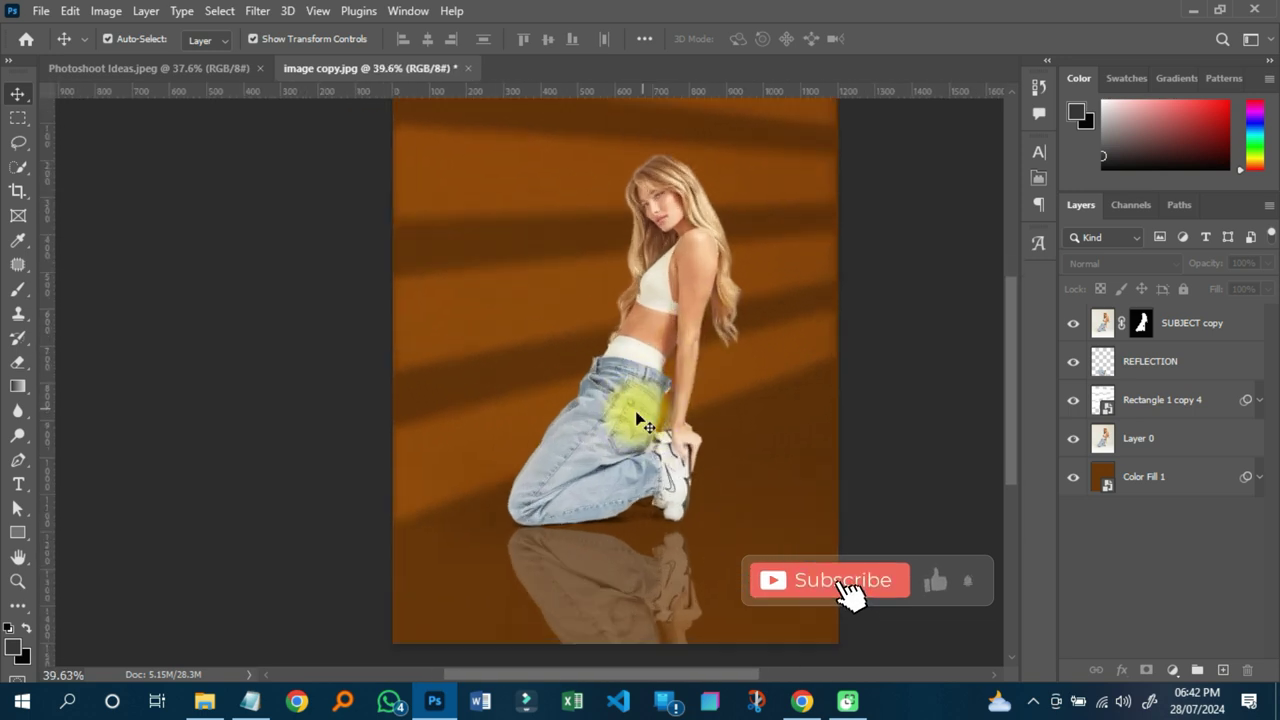
pyautogui.moveTo(1020, 334); pyautogui.dragTo(1020, 406)
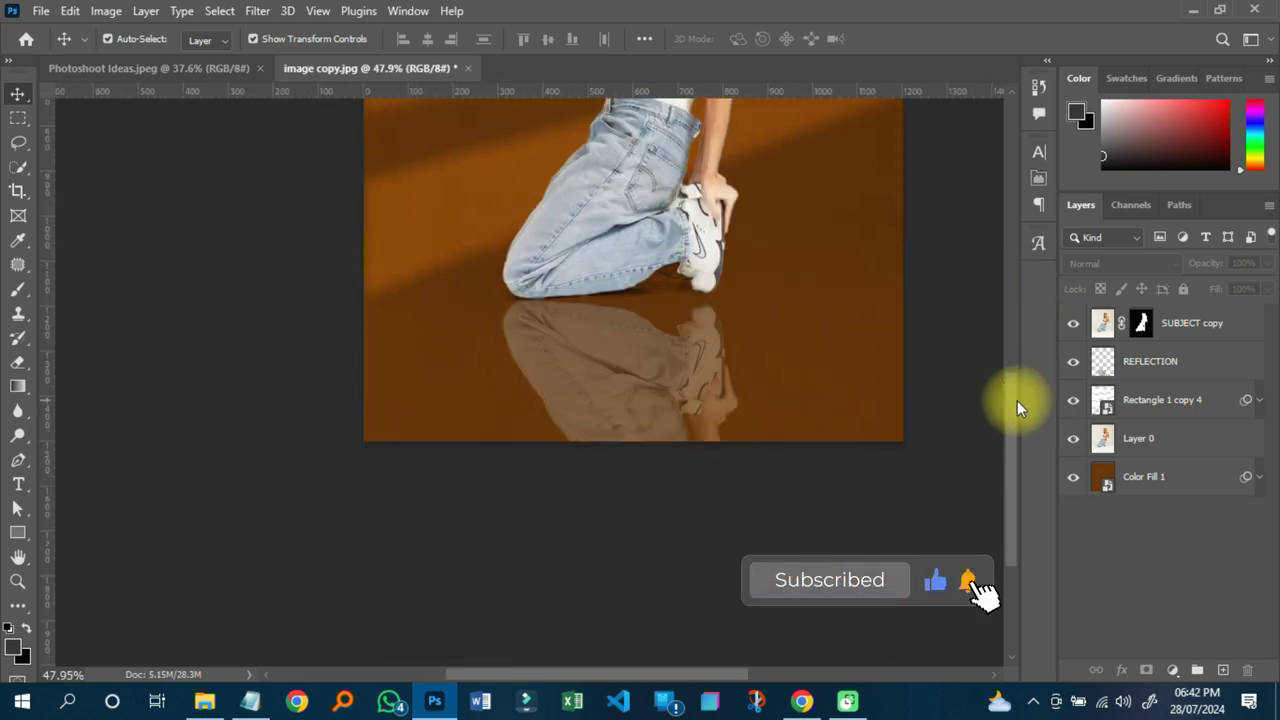
pyautogui.scroll(3, 636, 293)
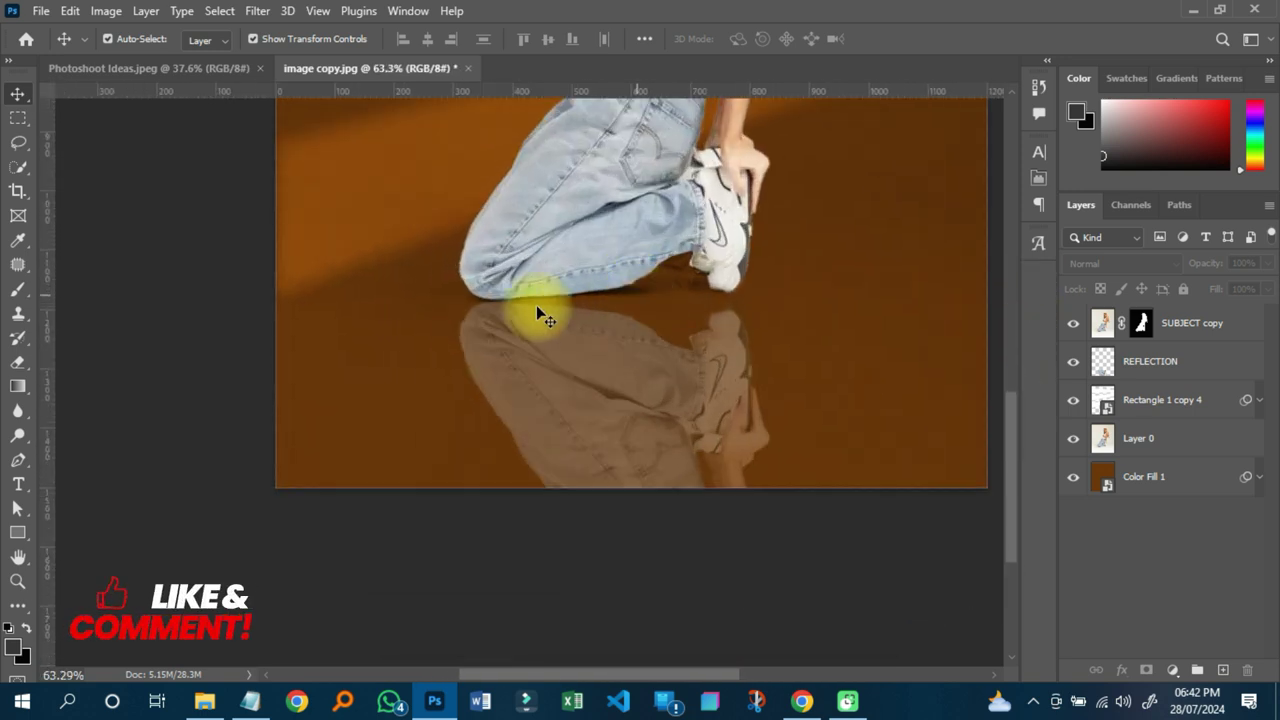
pyautogui.scroll(3, 536, 315)
pyautogui.scroll(-8, 800, 434)
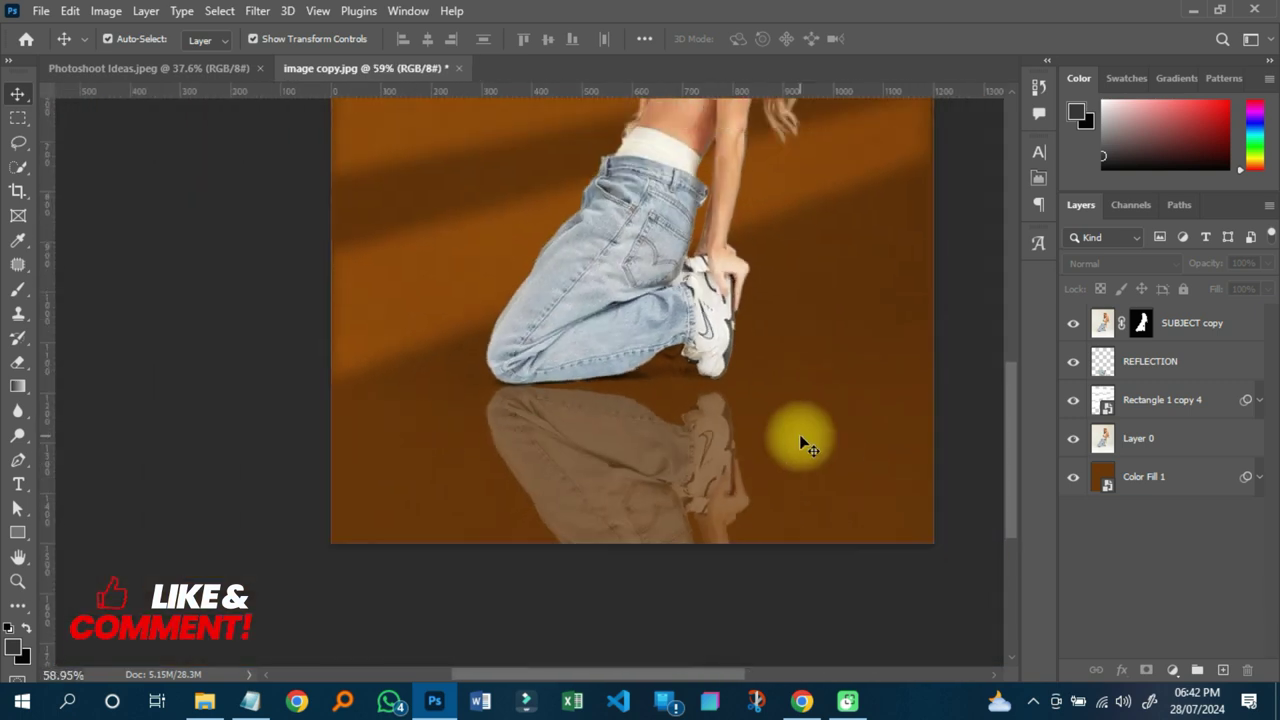
pyautogui.scroll(-3, 690, 460)
pyautogui.scroll(2, 583, 300)
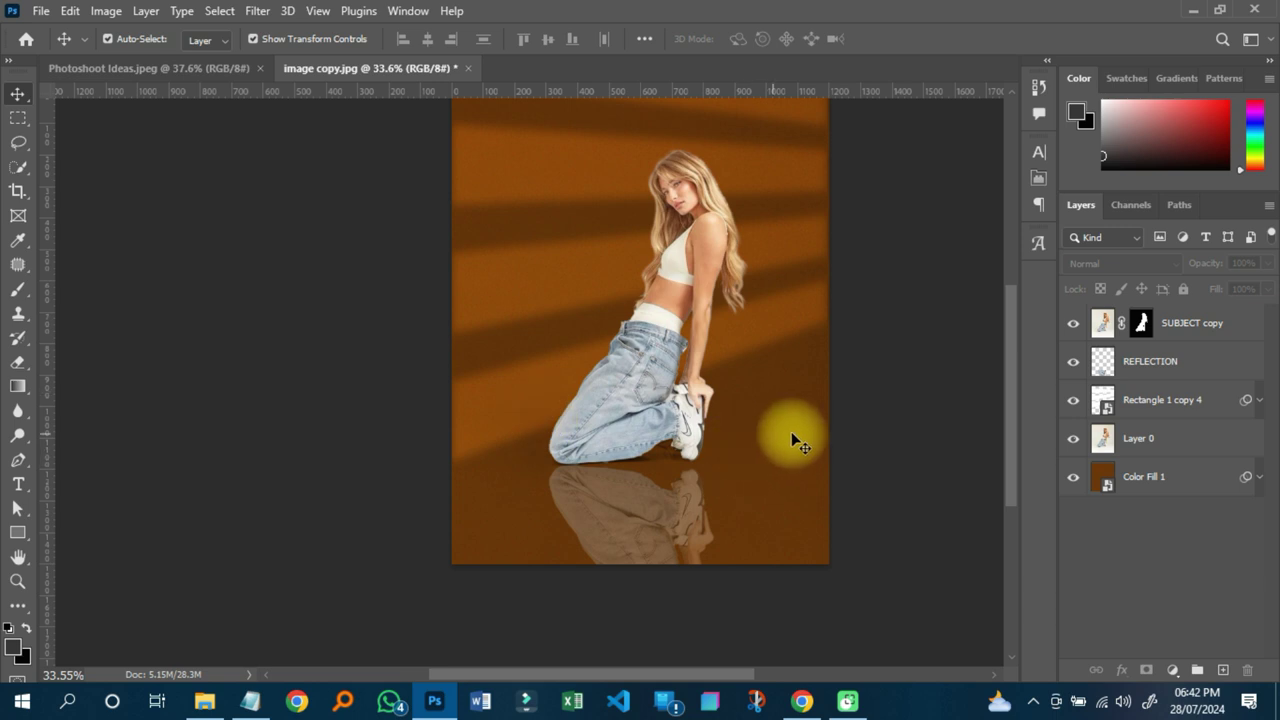
pyautogui.scroll(3, 791, 434)
pyautogui.scroll(-3, 709, 280)
pyautogui.scroll(2, 536, 428)
pyautogui.scroll(-4, 654, 486)
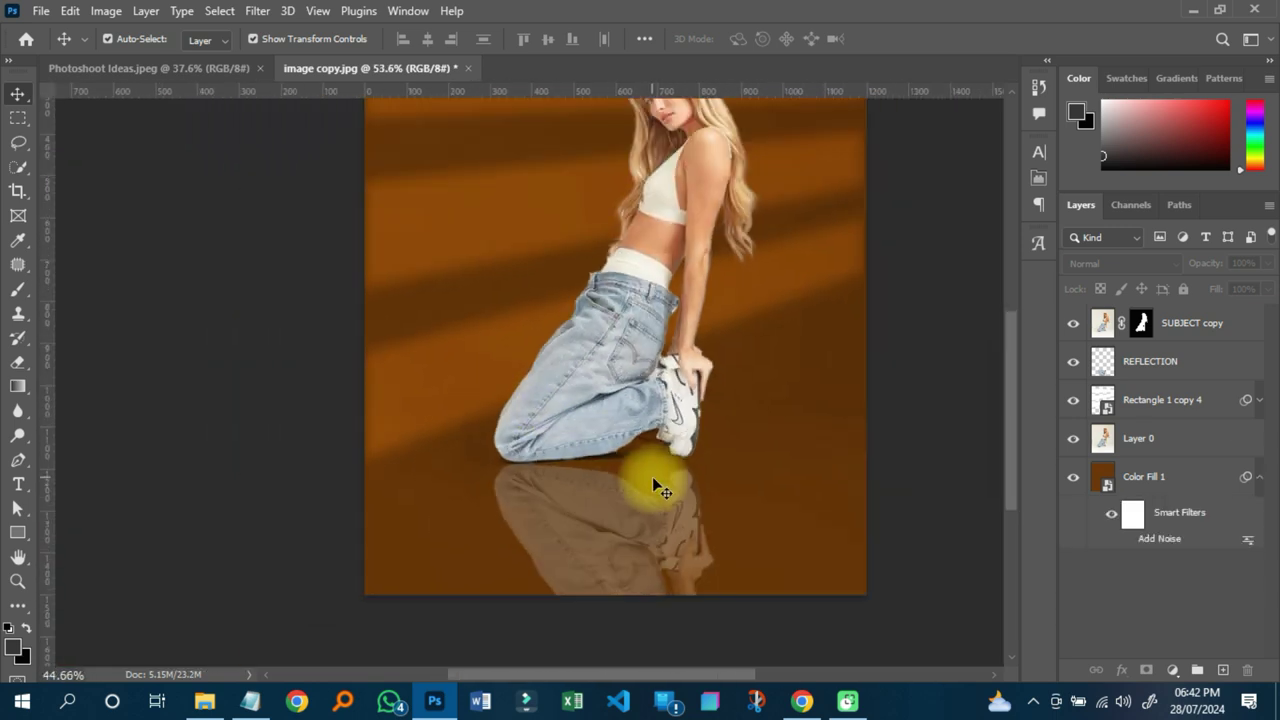
pyautogui.scroll(-2, 660, 490)
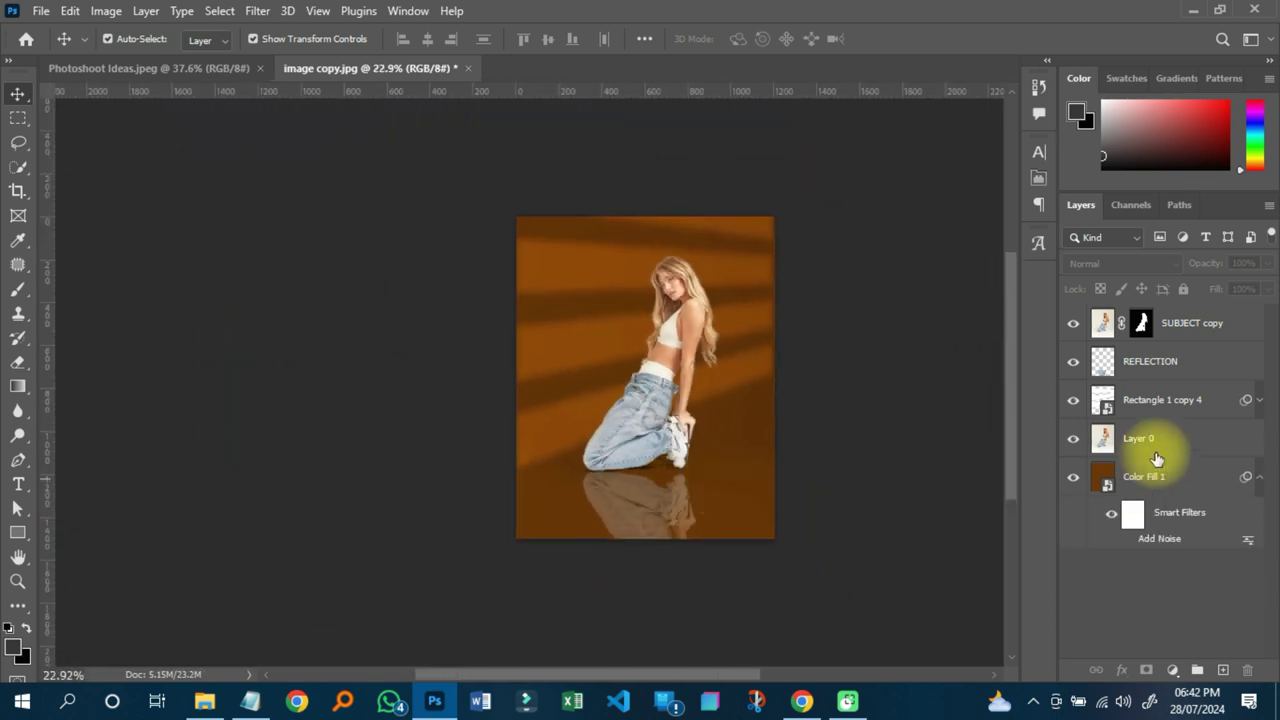
# - Recolour the Color Fill 1 smart object's solid fill to #990000, save its contents back into the image and collapse its filter list
pyautogui.click(1132, 486)
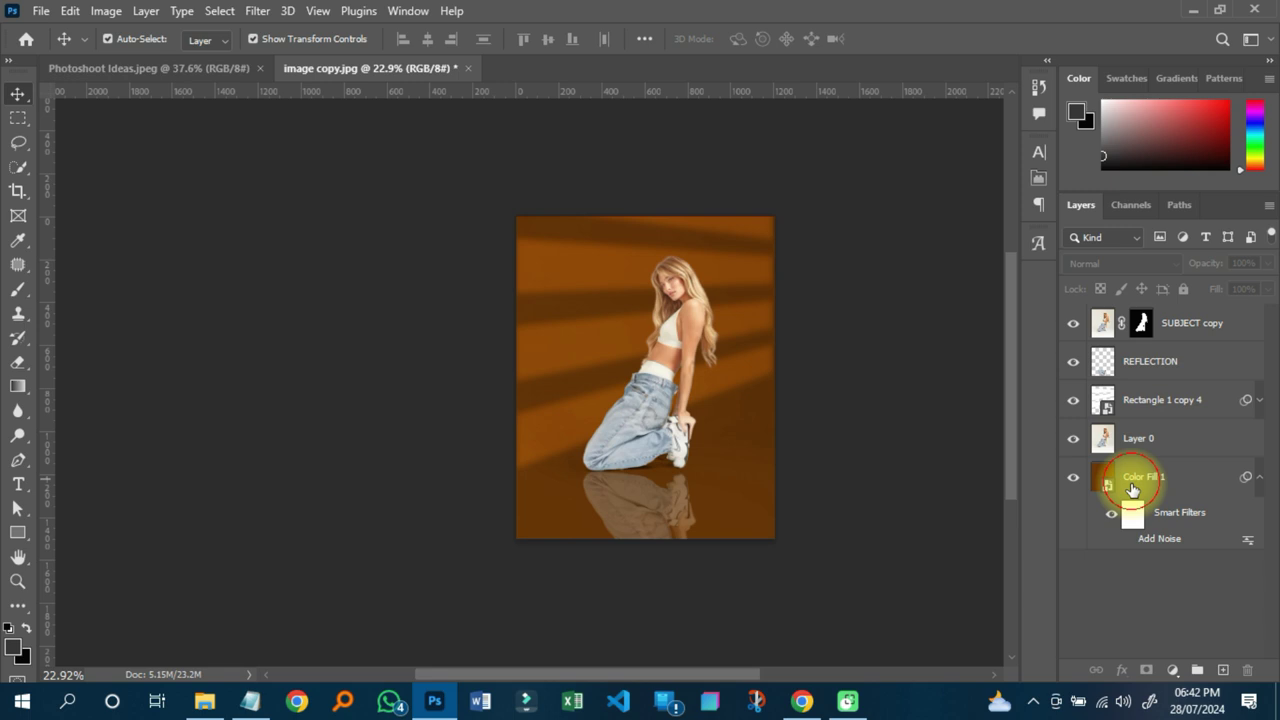
pyautogui.click(1131, 489)
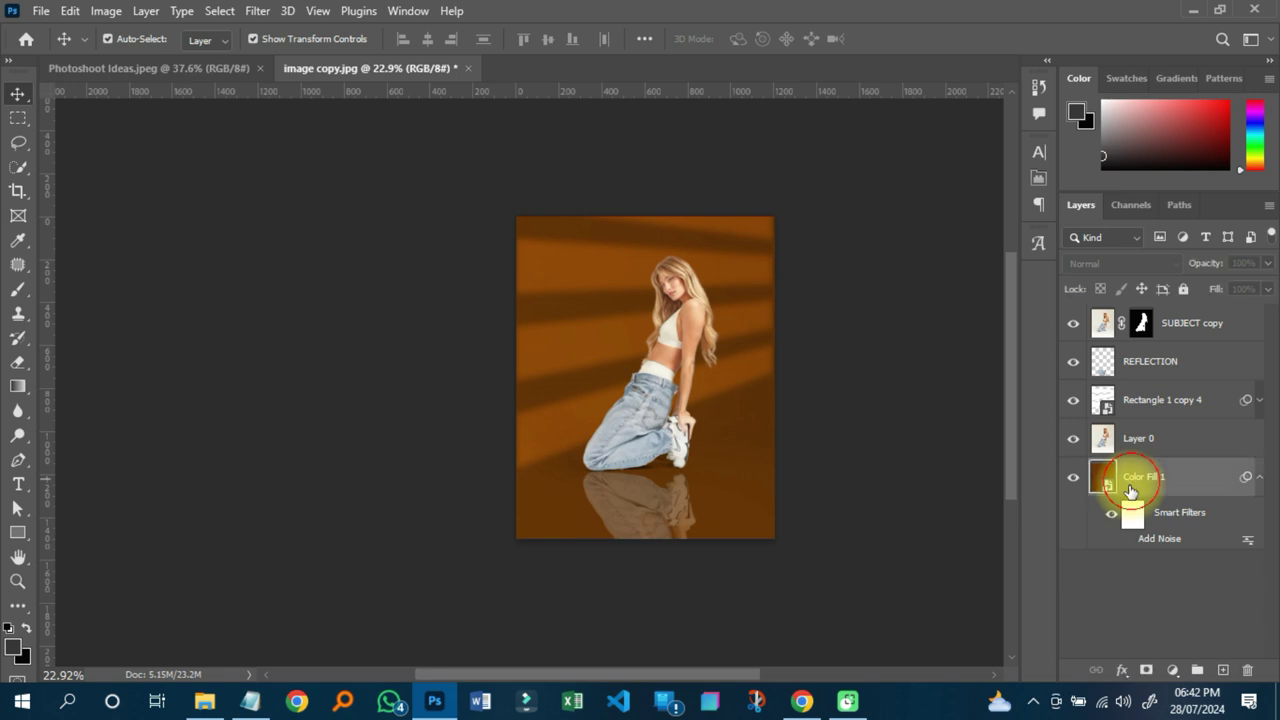
pyautogui.click(1131, 490)
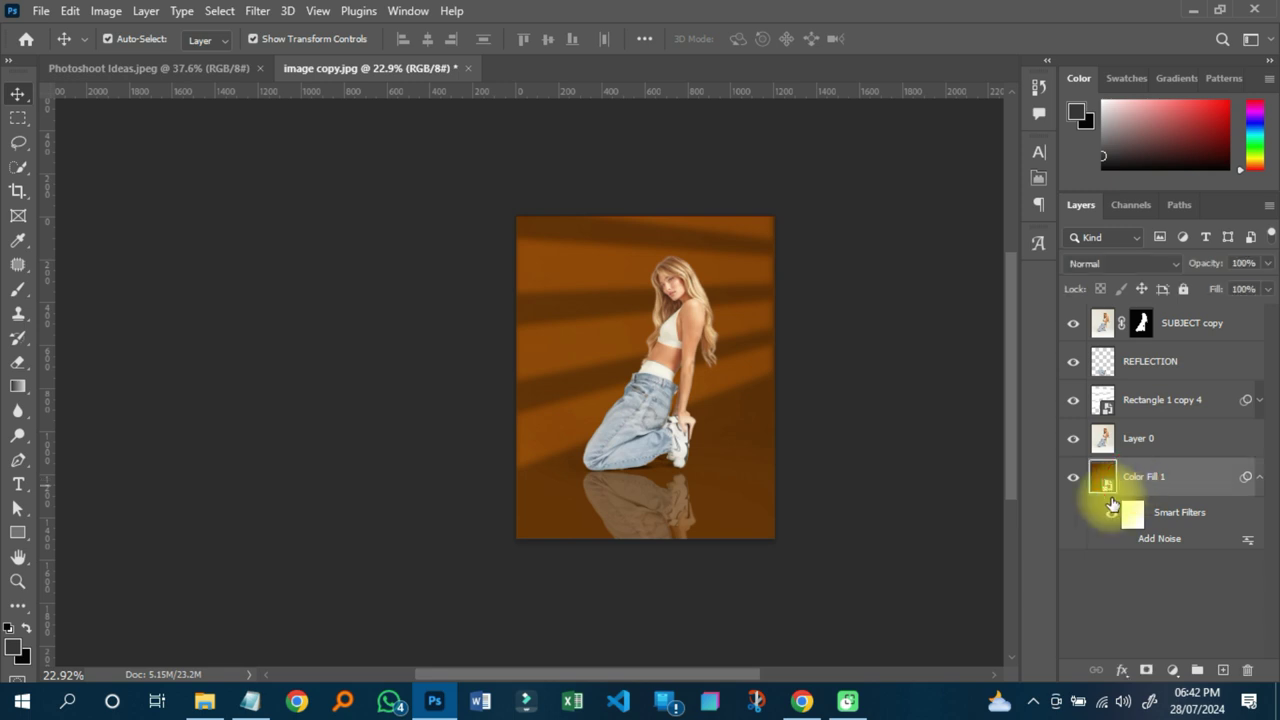
pyautogui.click(1110, 505)
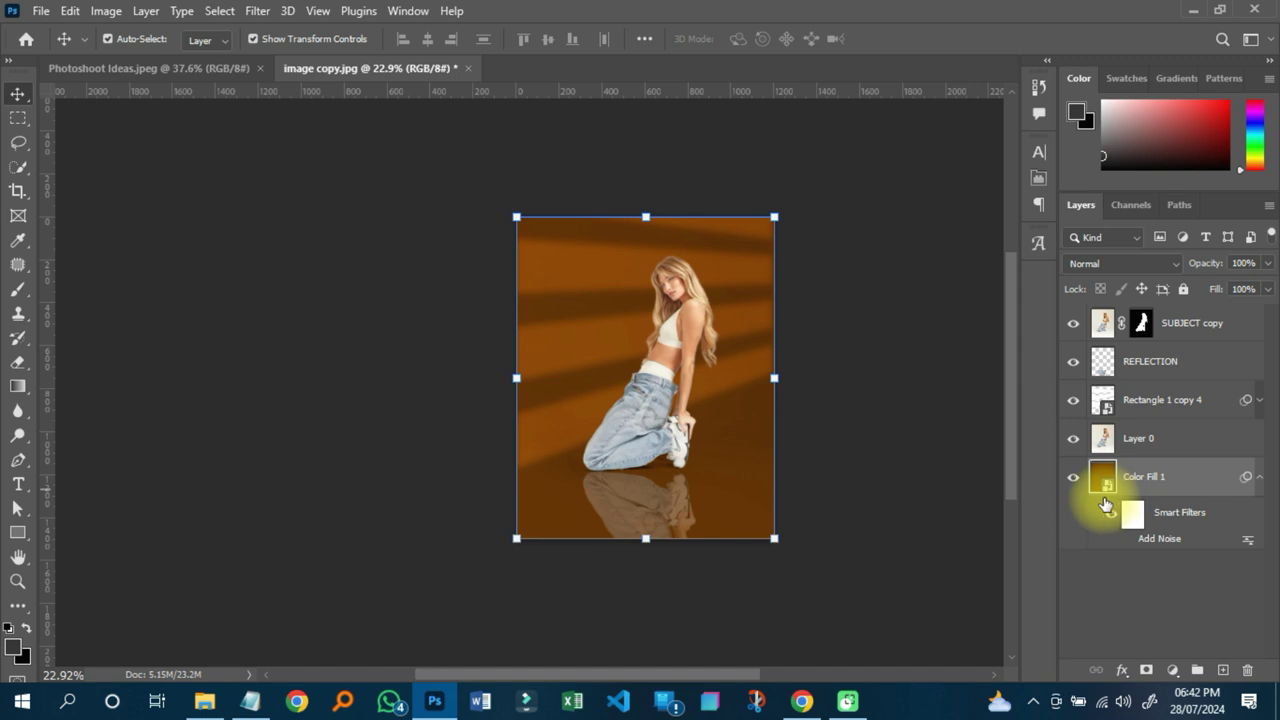
pyautogui.click(1105, 490)
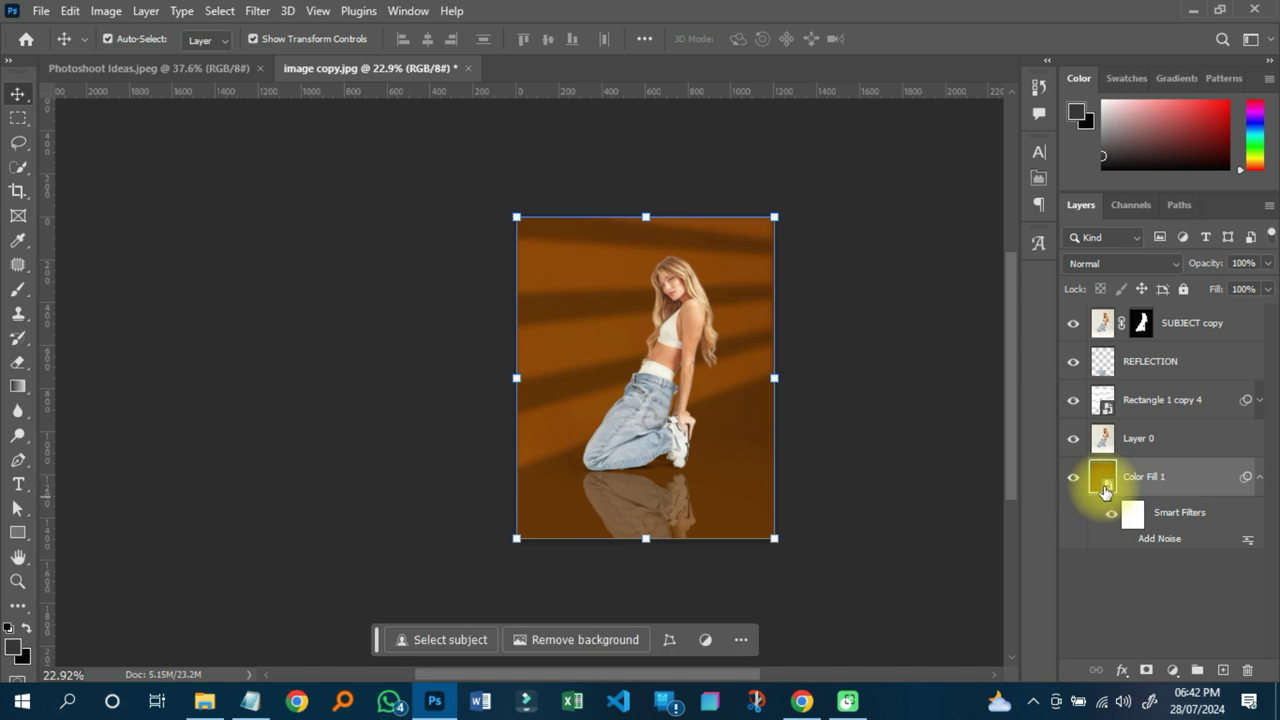
pyautogui.doubleClick(1105, 490)
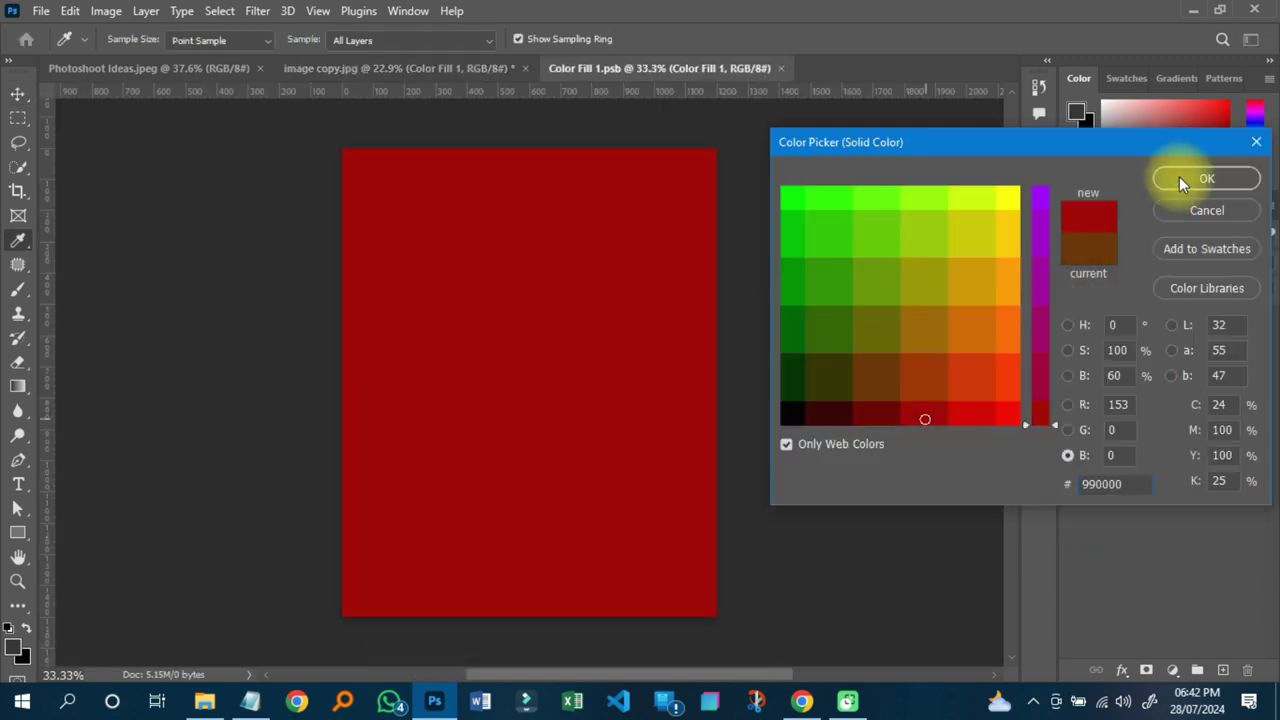
pyautogui.click(1179, 176)
pyautogui.click(788, 70)
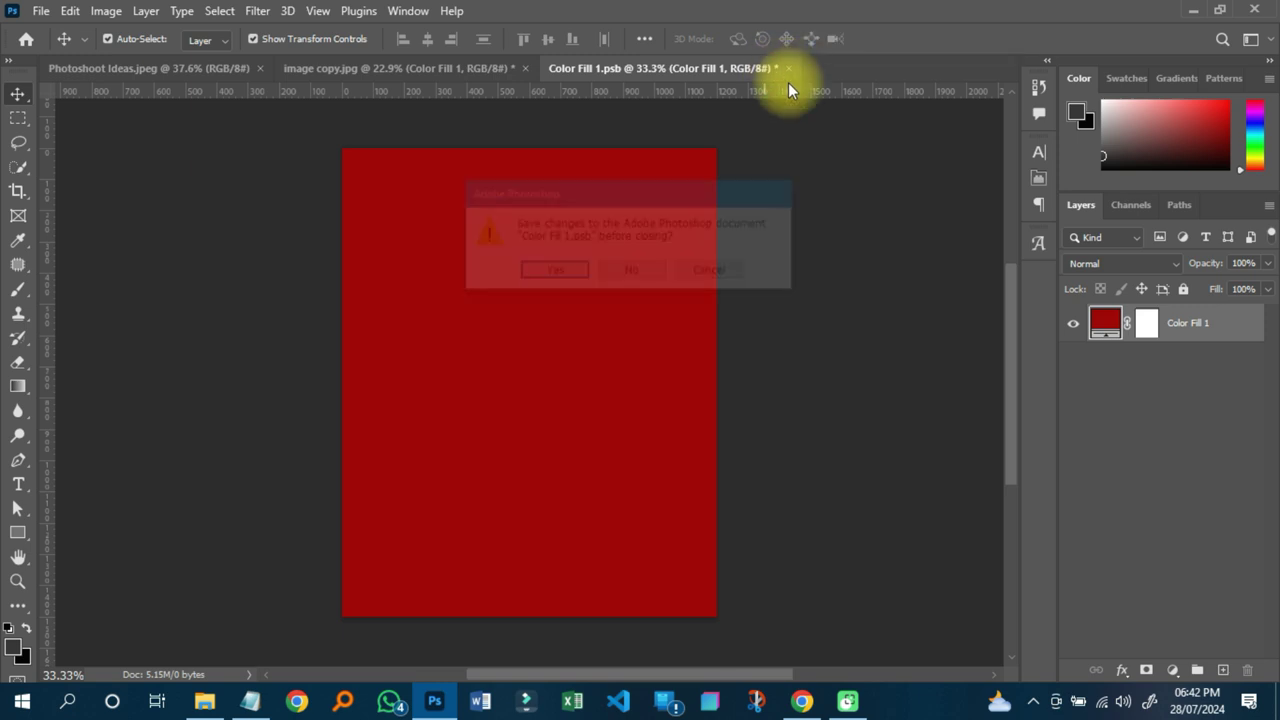
pyautogui.click(550, 272)
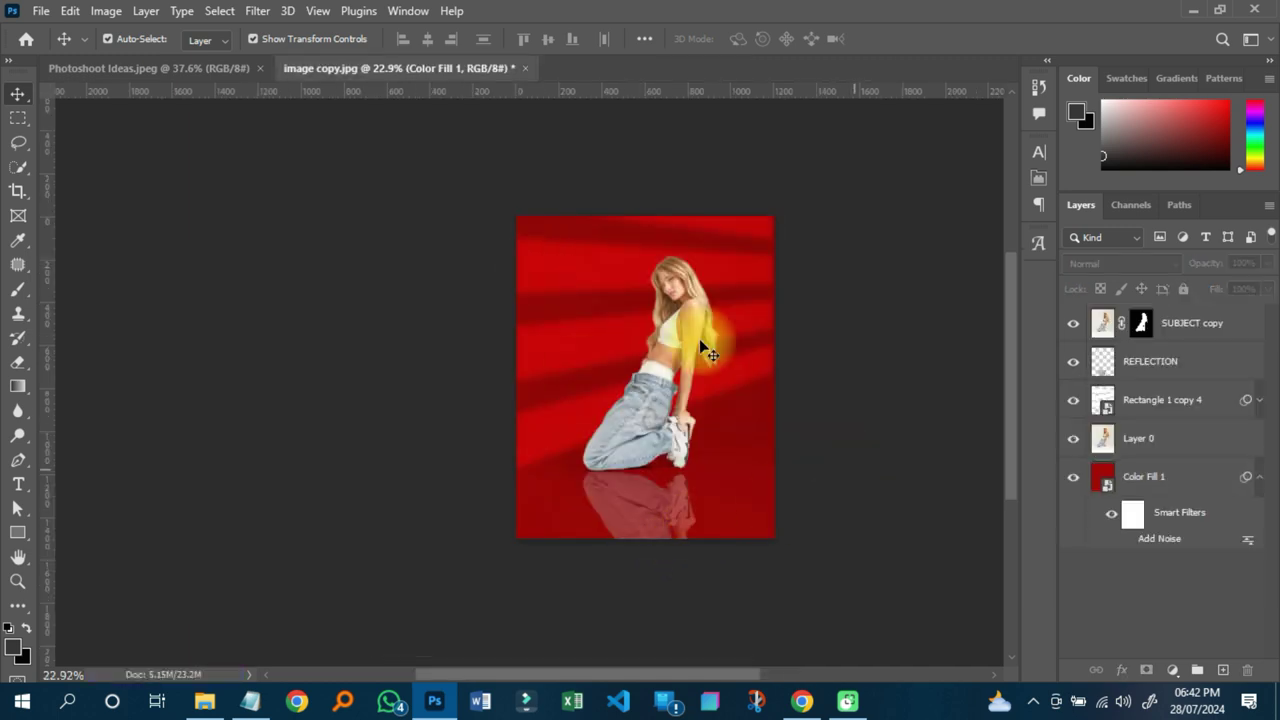
pyautogui.click(1256, 478)
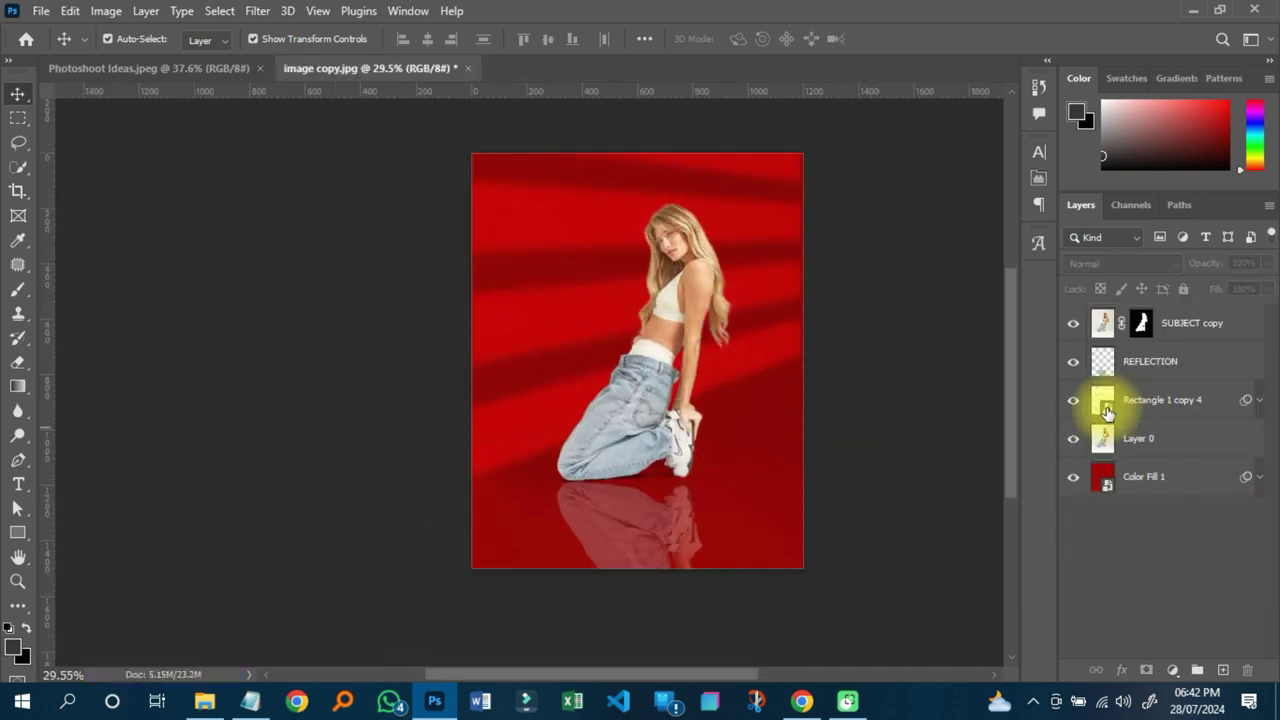
# - Hide the blurred bars layer and draw a white diamond-tile custom shape behind the woman, spanning from above her head to her shoe
pyautogui.click(1073, 405)
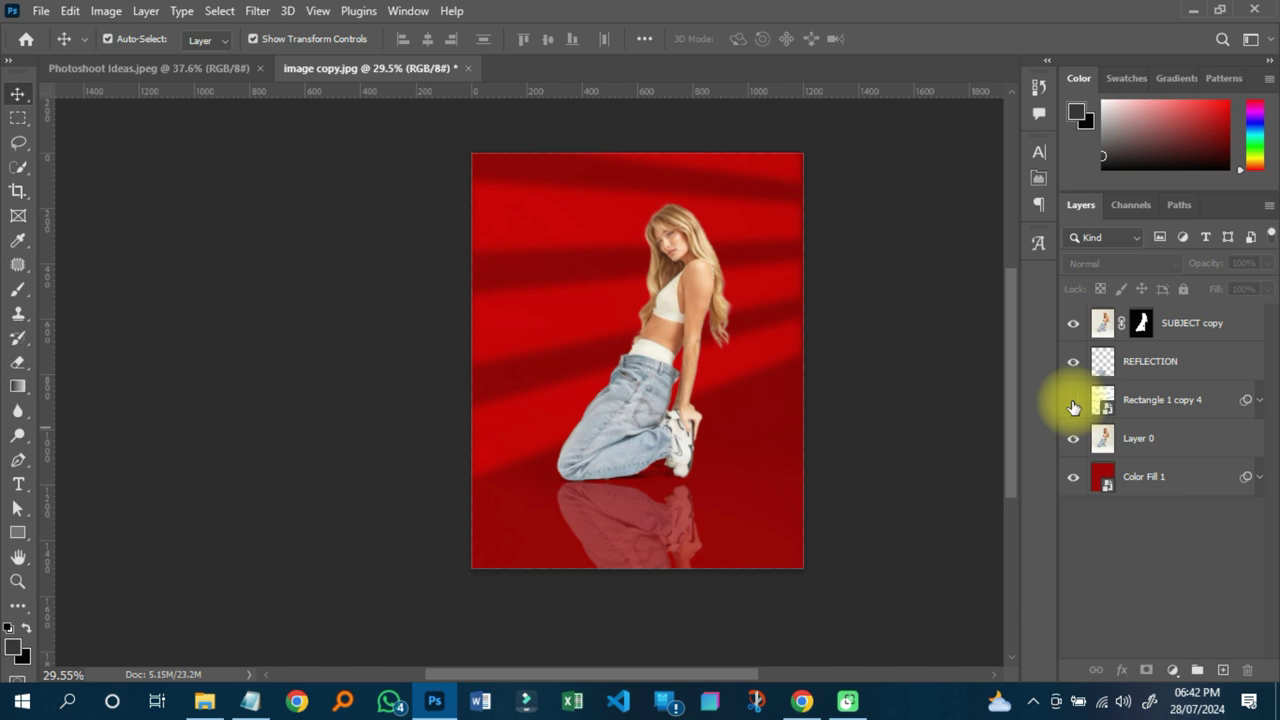
pyautogui.click(1073, 405)
pyautogui.hotkey('shift', 'u')
pyautogui.rightClick(553, 339)
pyautogui.press('Return')
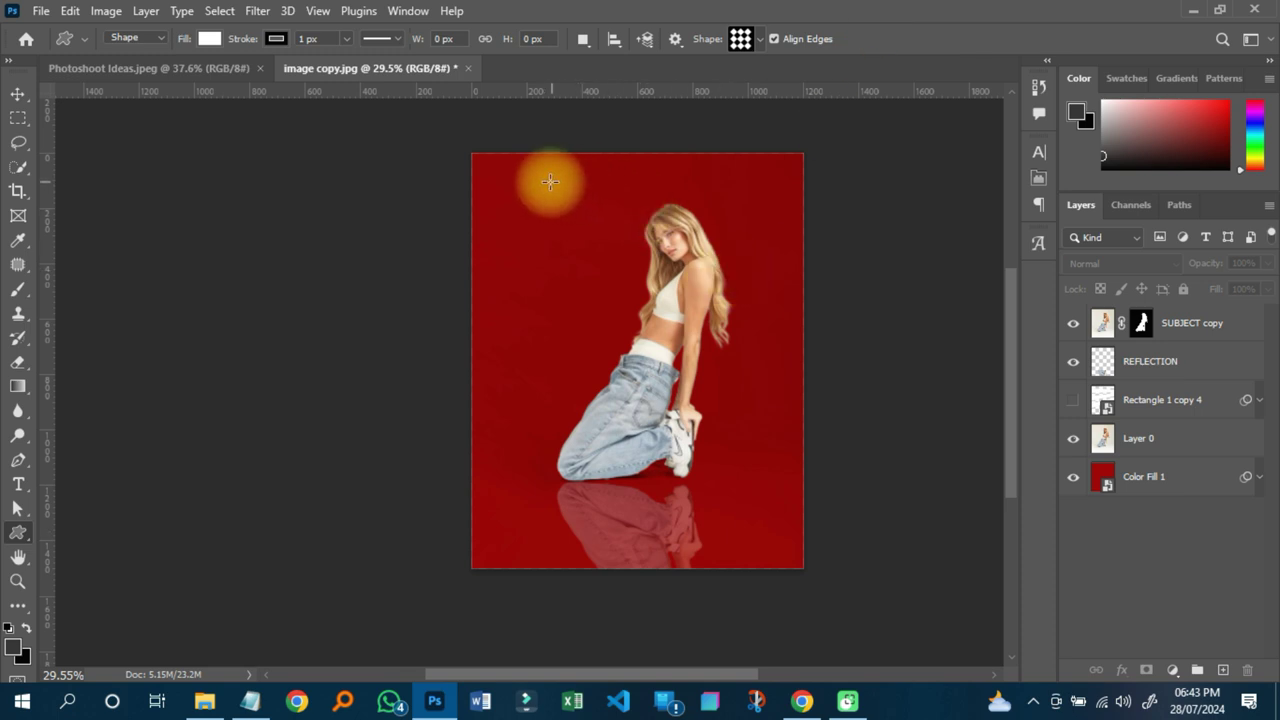
pyautogui.moveTo(550, 181); pyautogui.dragTo(728, 388)
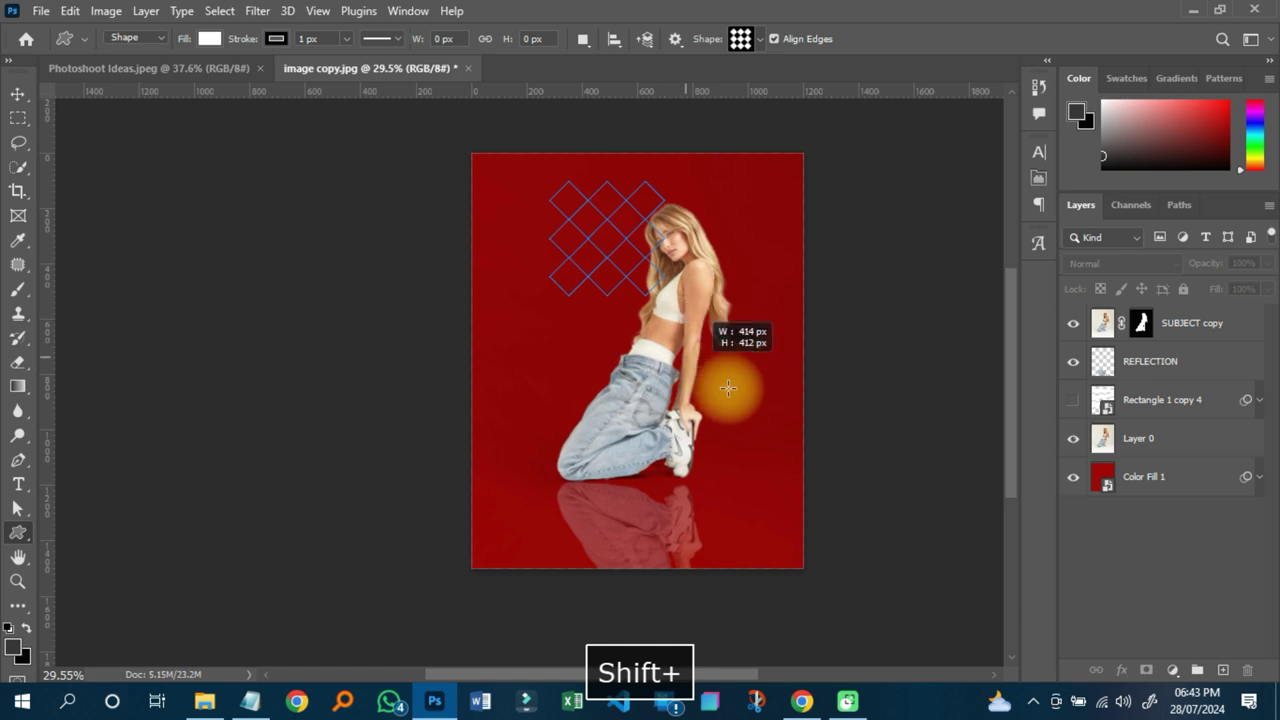
pyautogui.moveTo(728, 388); pyautogui.dragTo(741, 398)
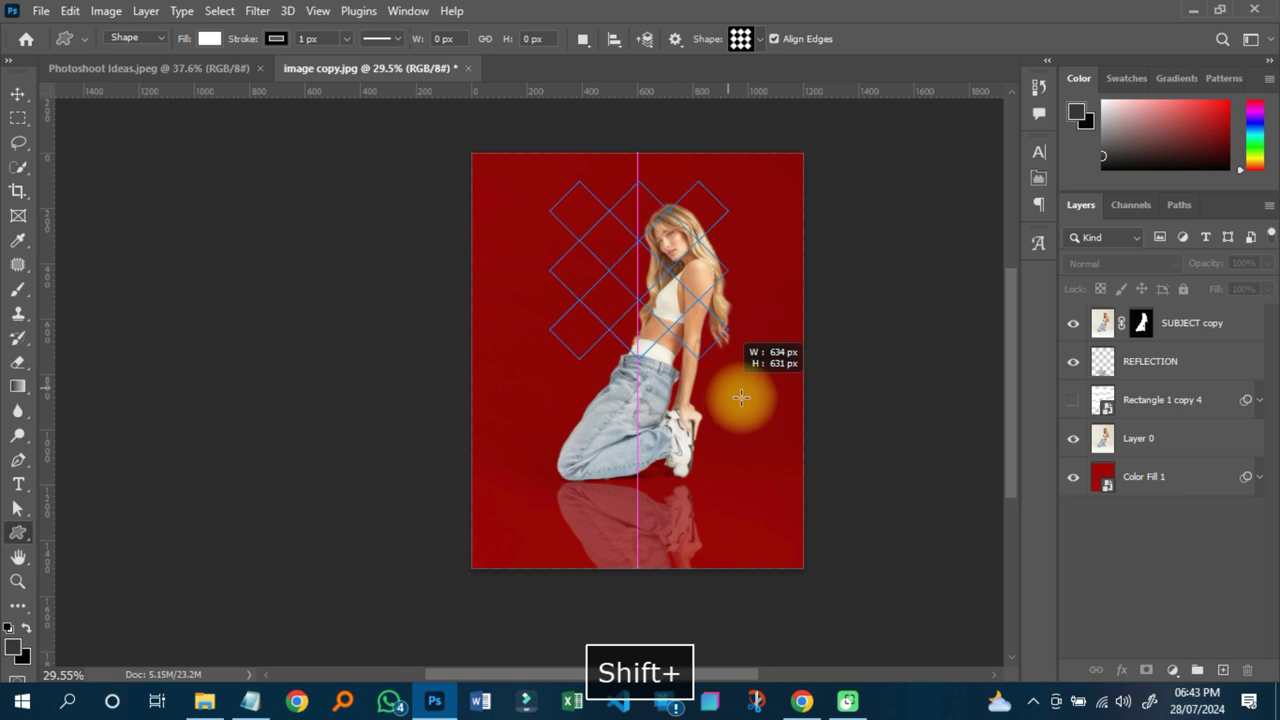
pyautogui.moveTo(741, 398); pyautogui.dragTo(786, 443)
# - Rasterize the diamond-tile shape, apply a Gaussian Blur to it and set its blend mode to Soft Light
pyautogui.press('v')
pyautogui.click(257, 10)
pyautogui.moveTo(290, 255)
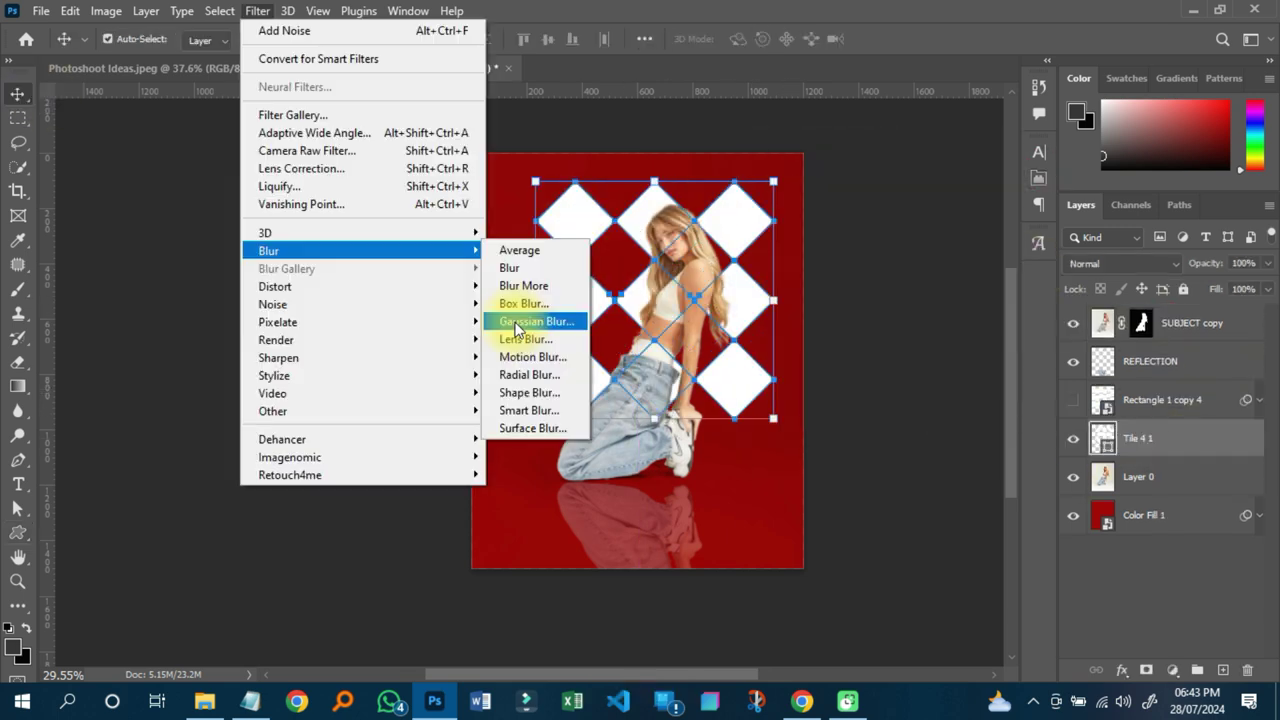
pyautogui.click(515, 322)
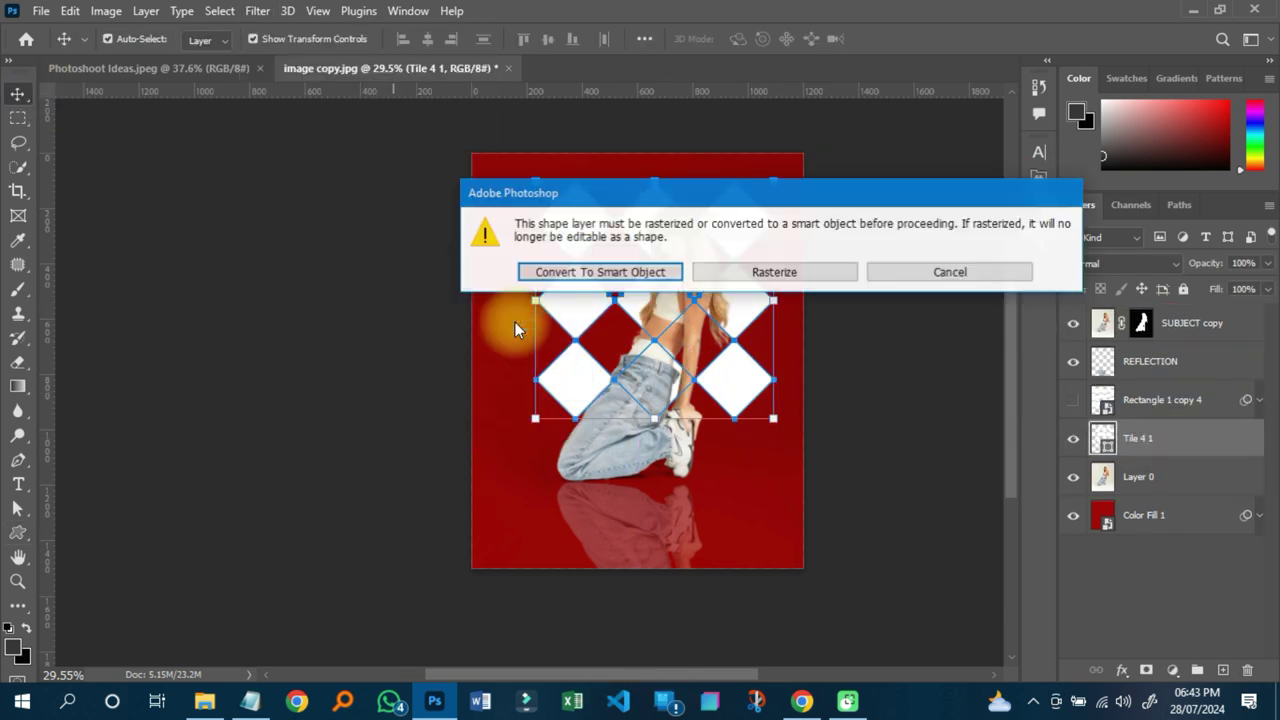
pyautogui.click(782, 284)
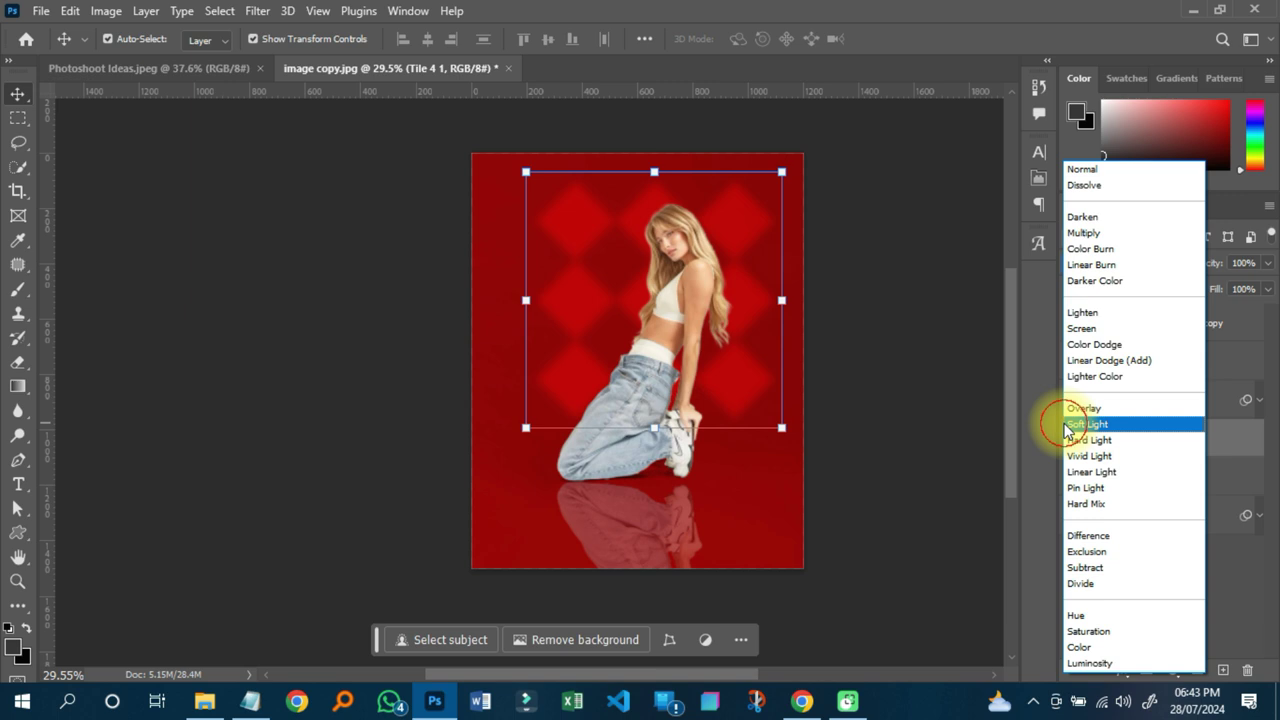
pyautogui.click(1064, 424)
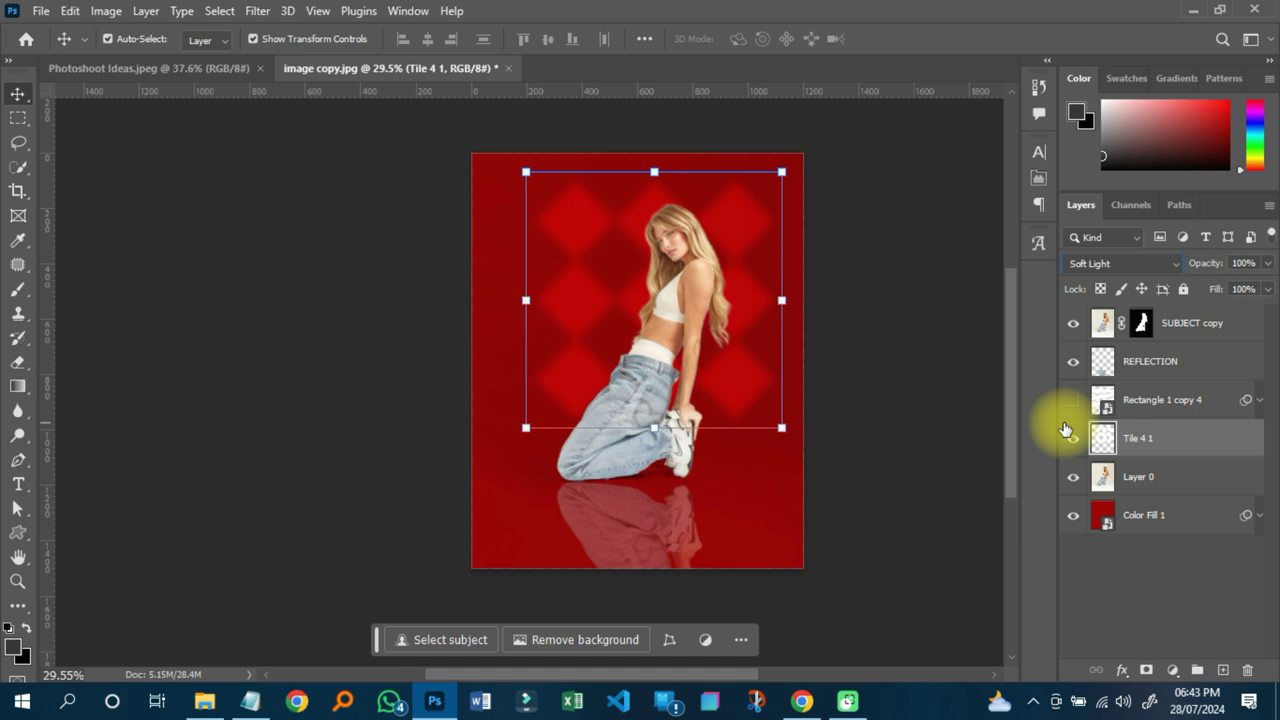
# - Resize and reposition the blurred tiles so they extend past the canvas's top edge, and set their blend mode to Overlay
pyautogui.moveTo(781, 427)
pyautogui.mouseDown()
pyautogui.moveTo(829, 470)
pyautogui.moveTo(703, 402)
pyautogui.moveTo(773, 457)
pyautogui.moveTo(720, 294)
pyautogui.mouseUp()
pyautogui.press('Return')
pyautogui.click(1110, 263)
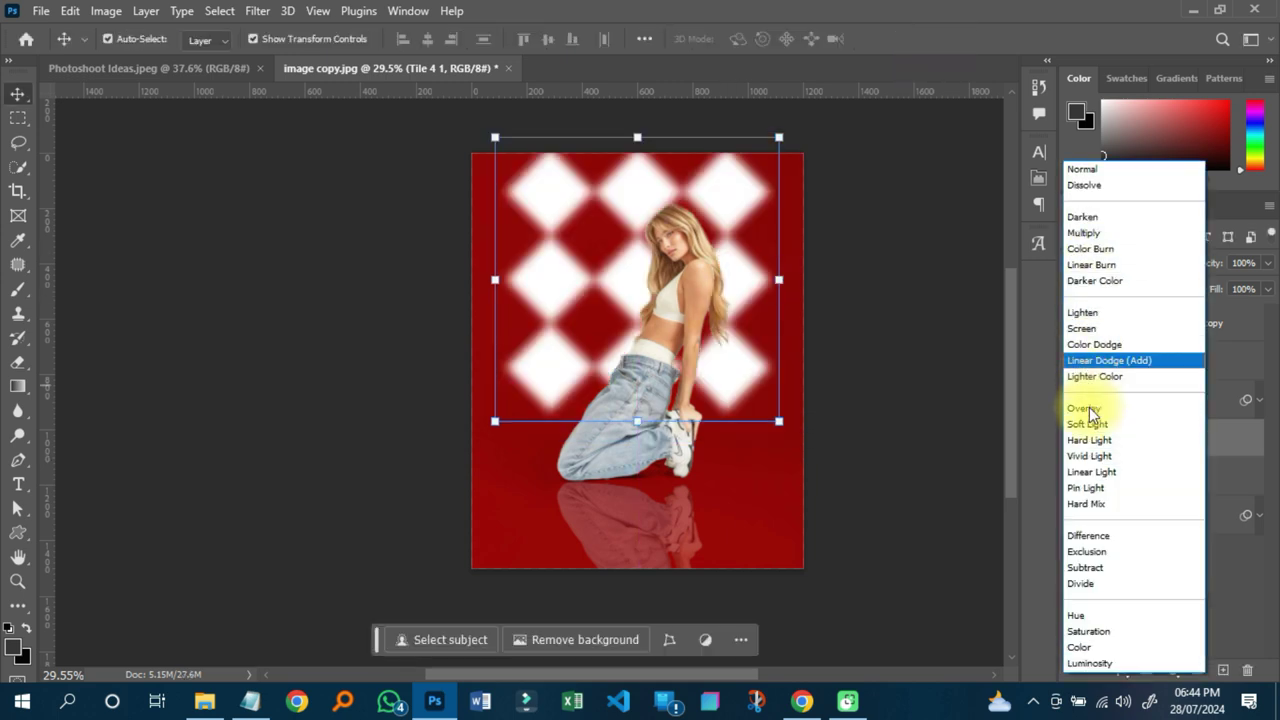
pyautogui.click(1090, 410)
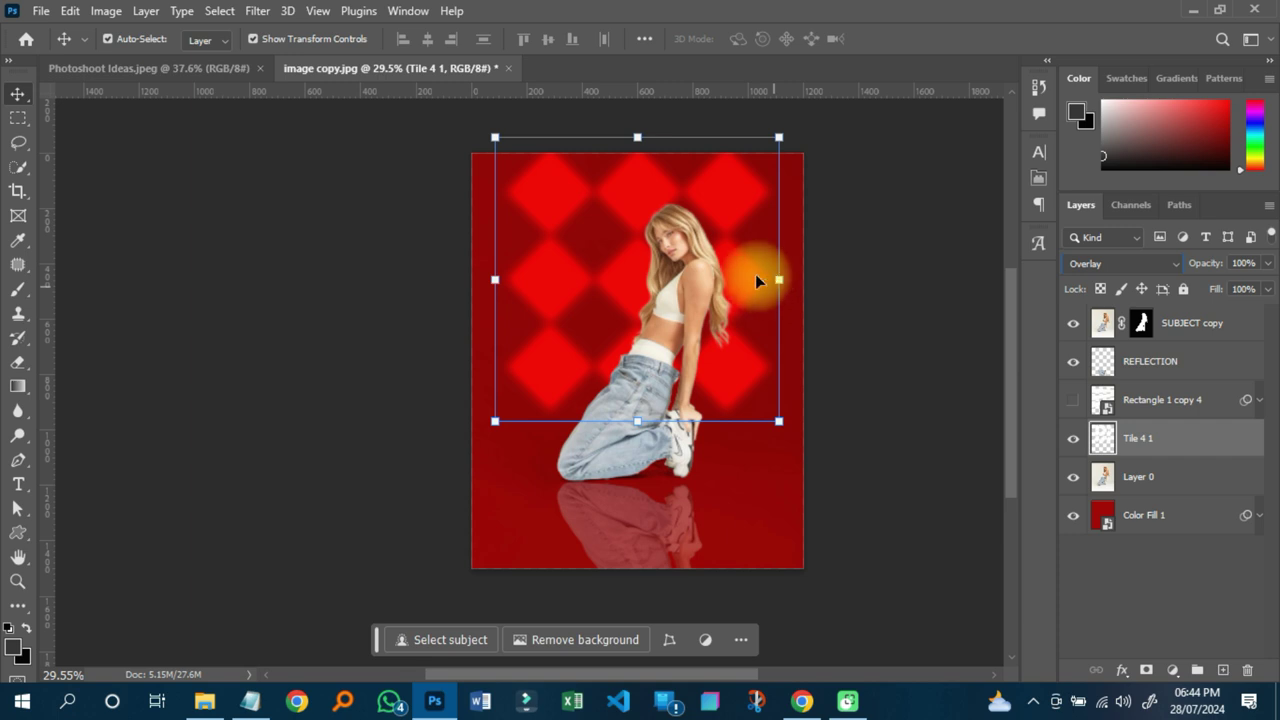
pyautogui.moveTo(735, 276); pyautogui.dragTo(750, 287)
pyautogui.scroll(3, 670, 345)
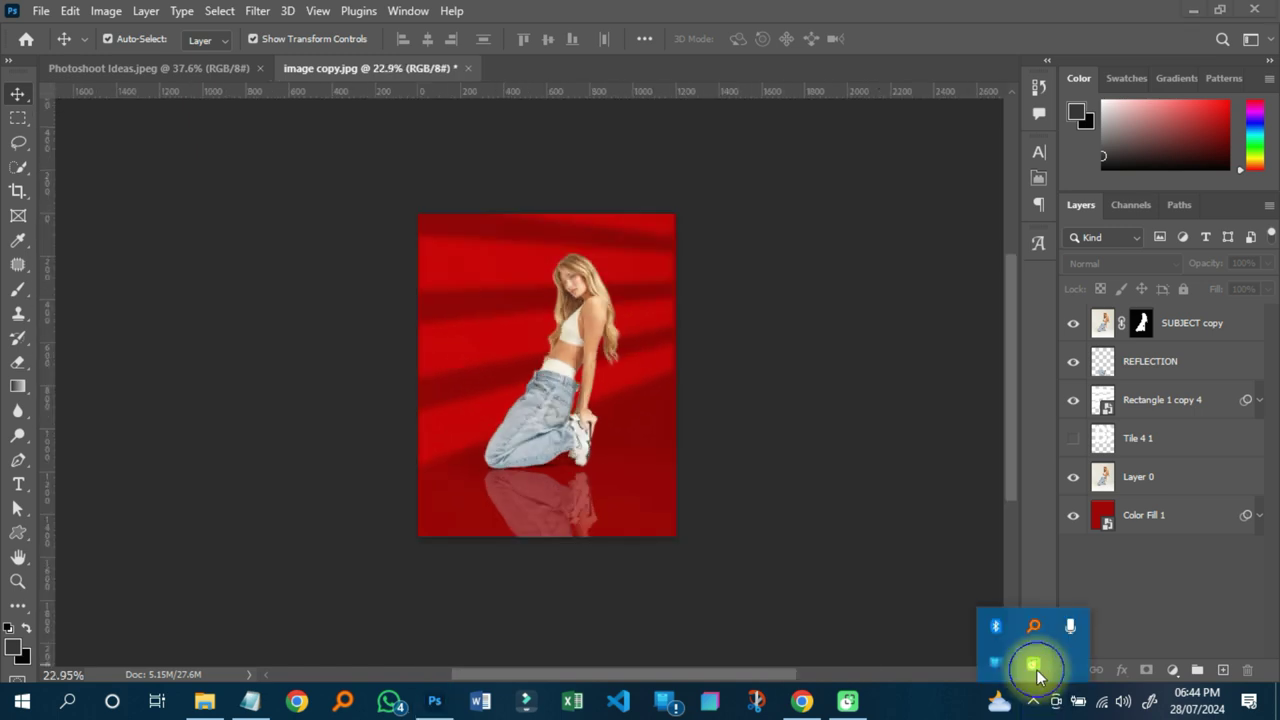
pyautogui.rightClick(1034, 666)
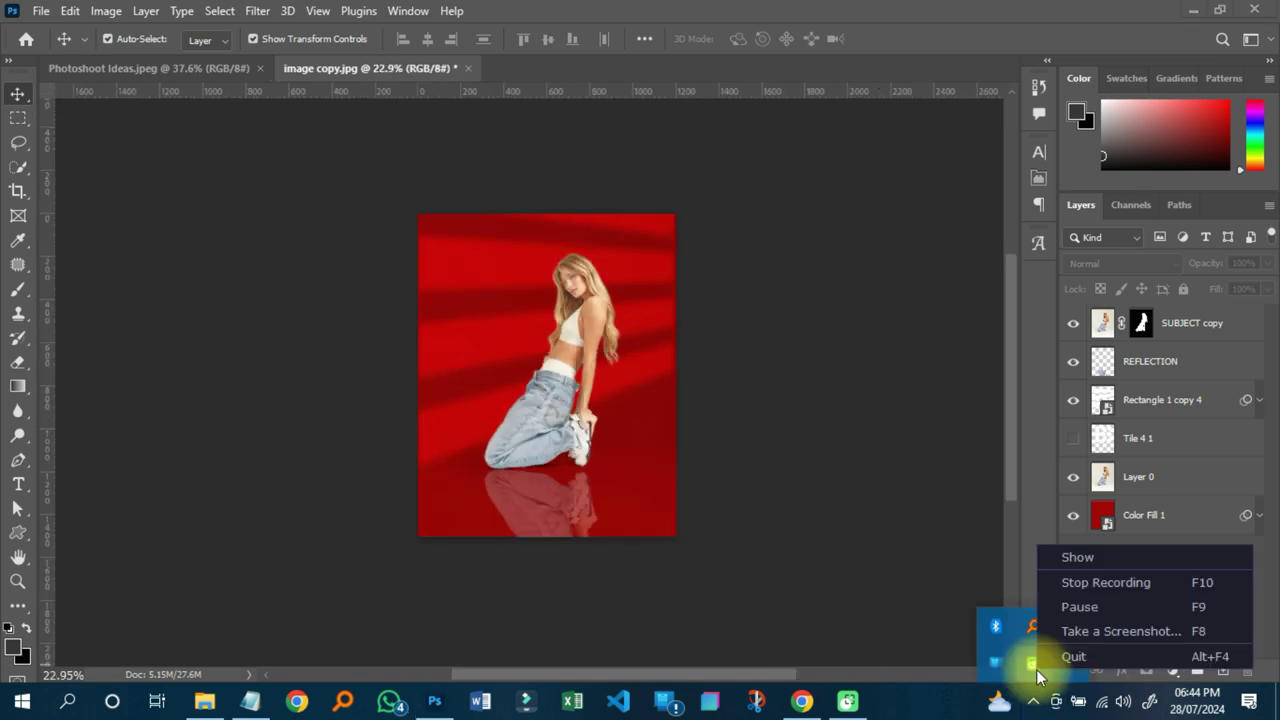